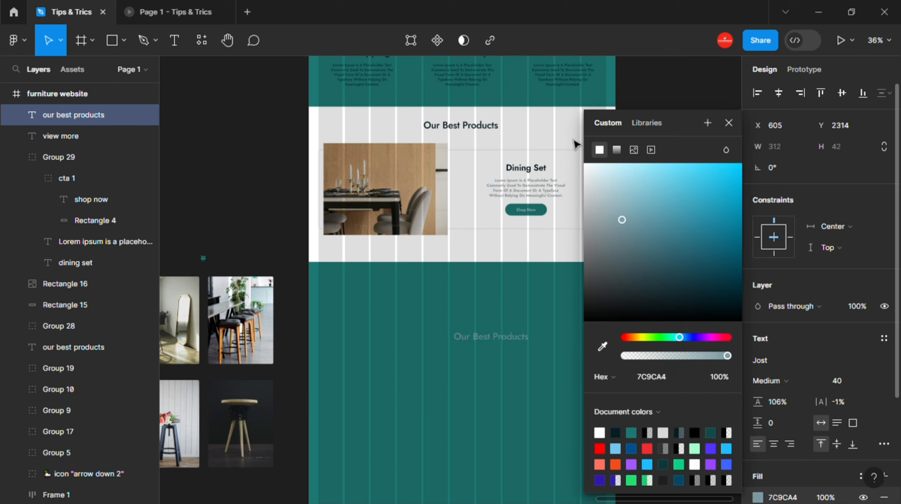
# Step: Set the lower "Our Best Products" heading's fill to white and centre the heading horizontally on the page
pyautogui.press('Return')
pyautogui.click(729, 123)
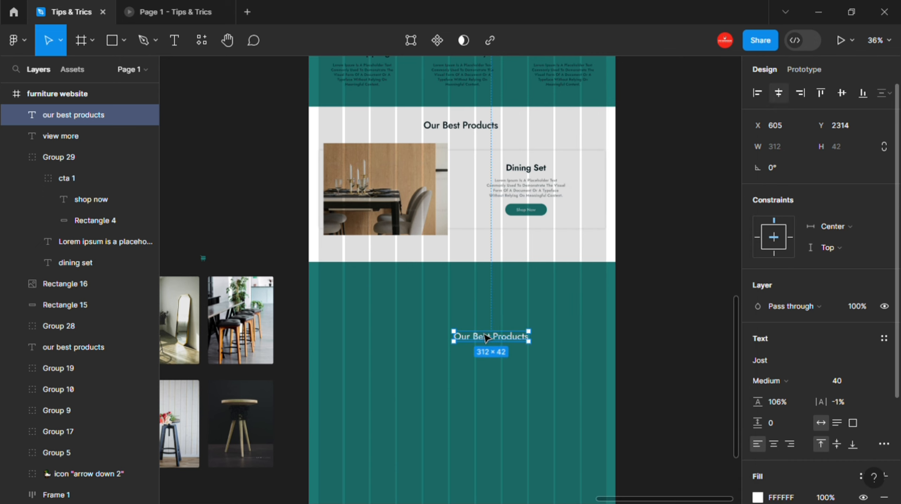
pyautogui.click(778, 93)
# Step: Align the white heading's left edge with the dining image and move it up to Y 2091 in the green section
pyautogui.keyDown('shift'); pyautogui.click(337, 237); pyautogui.keyUp('shift')
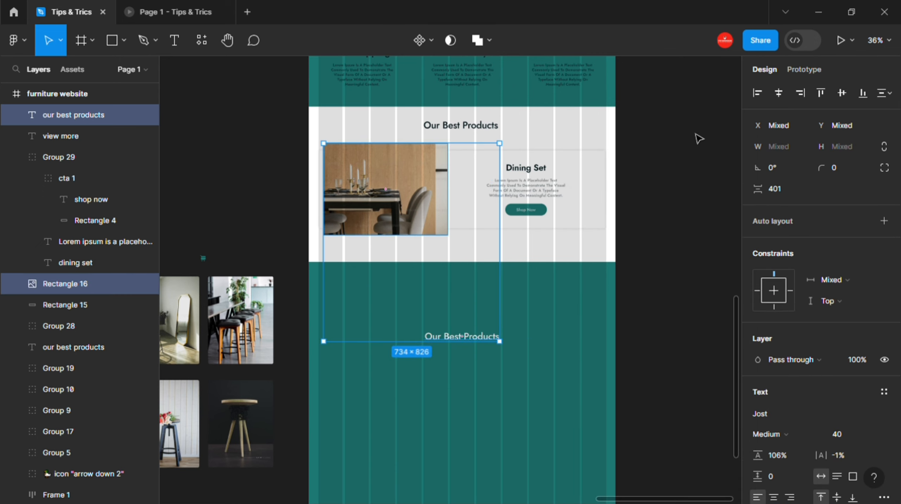
pyautogui.hotkey('alt', 'a')
pyautogui.click(353, 346)
pyautogui.moveTo(354, 336); pyautogui.dragTo(354, 289)
# Step: Replace the green section's heading text with "Our All Collection Of Furniture."
pyautogui.doubleClick(354, 289)
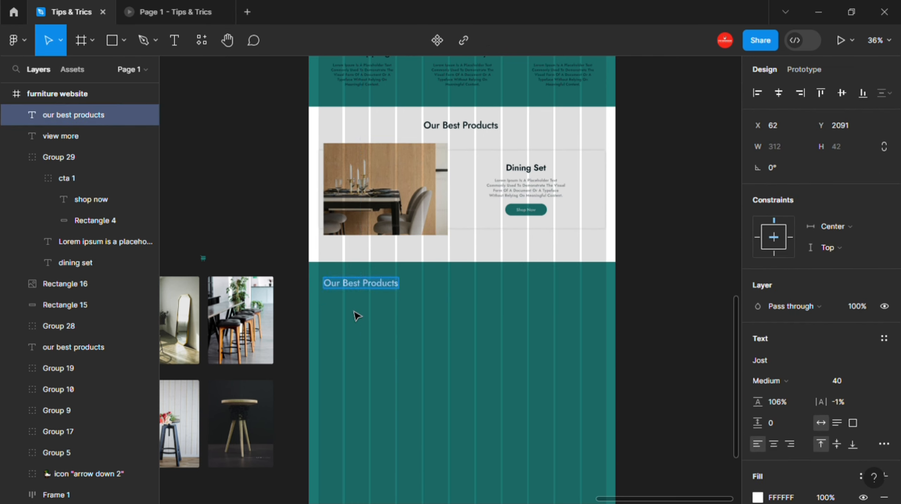
pyautogui.write('Our')
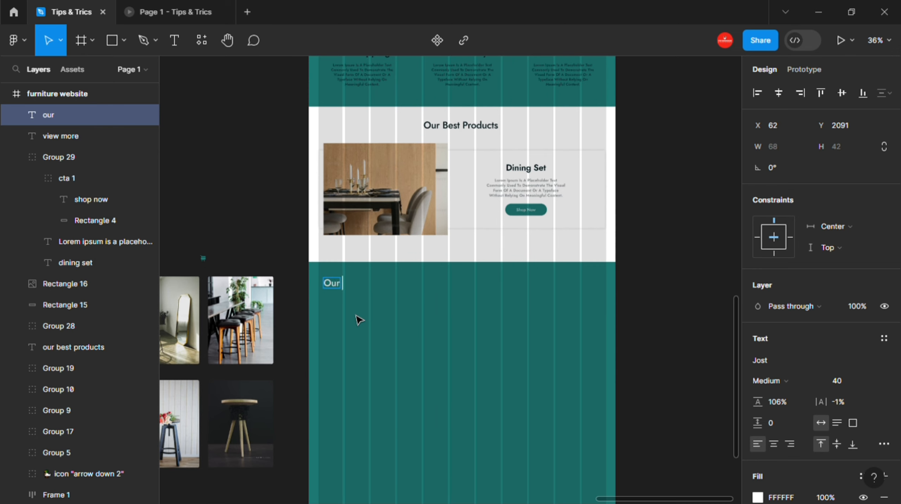
pyautogui.write(' All')
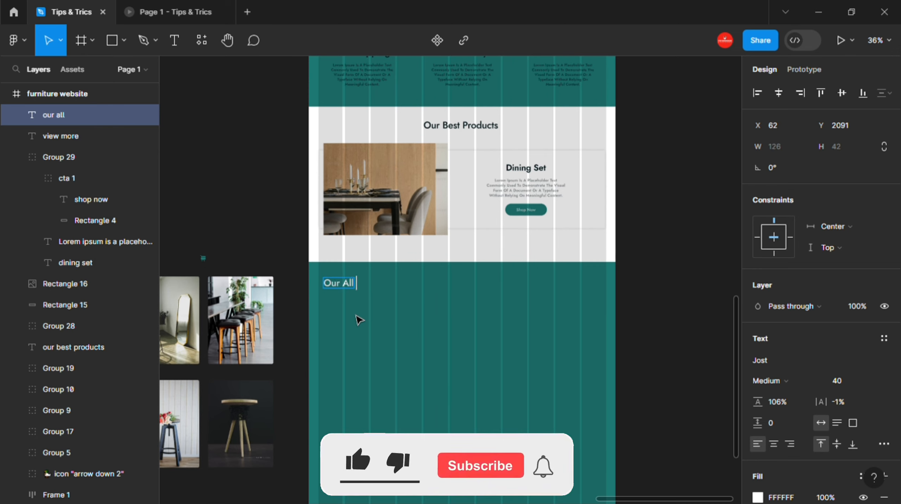
pyautogui.write(' Co')
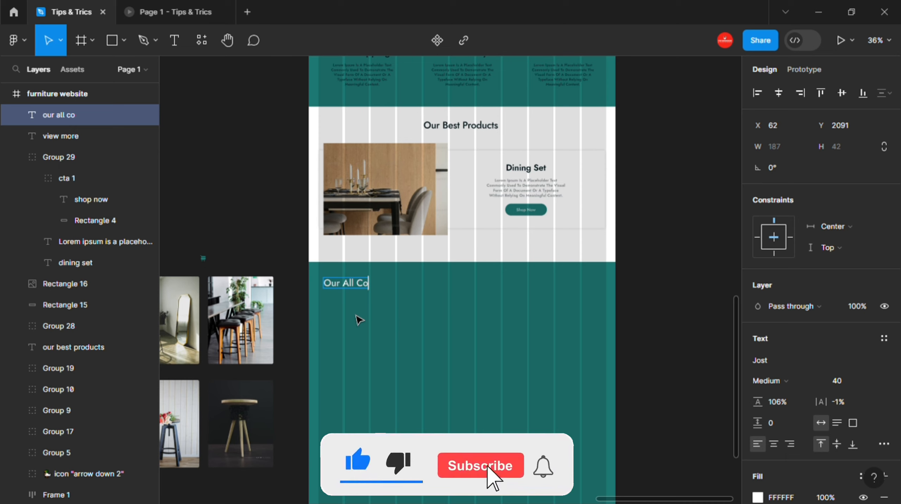
pyautogui.write('lle')
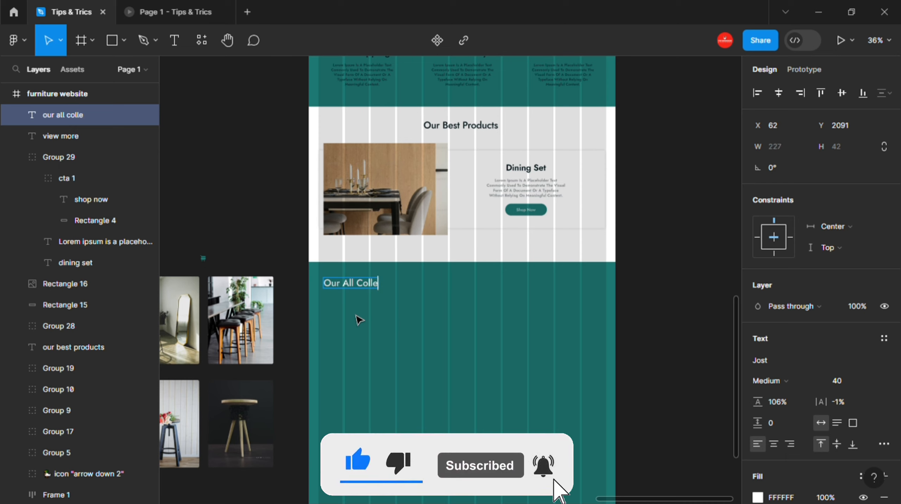
pyautogui.write('ction Of Furniture.')
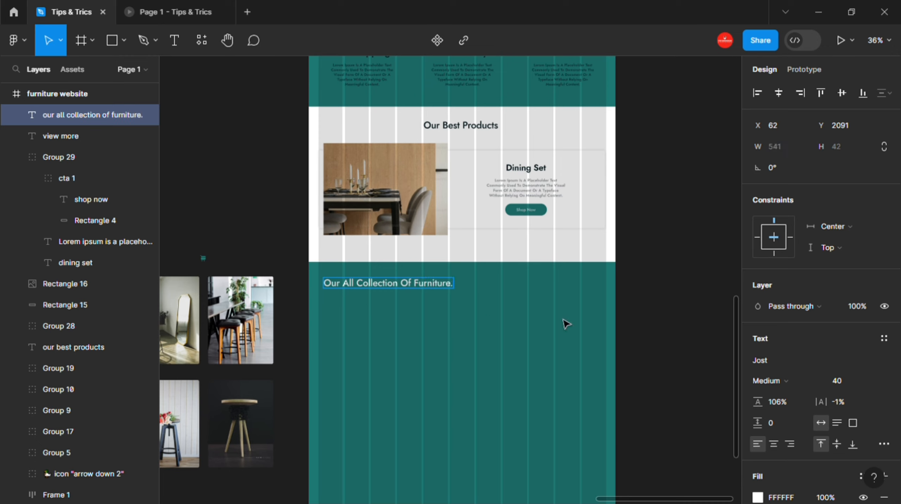
pyautogui.press('Escape')
pyautogui.scroll(-3, 372, 332)
pyautogui.keyDown('shift'); pyautogui.click(390, 243); pyautogui.keyUp('shift')
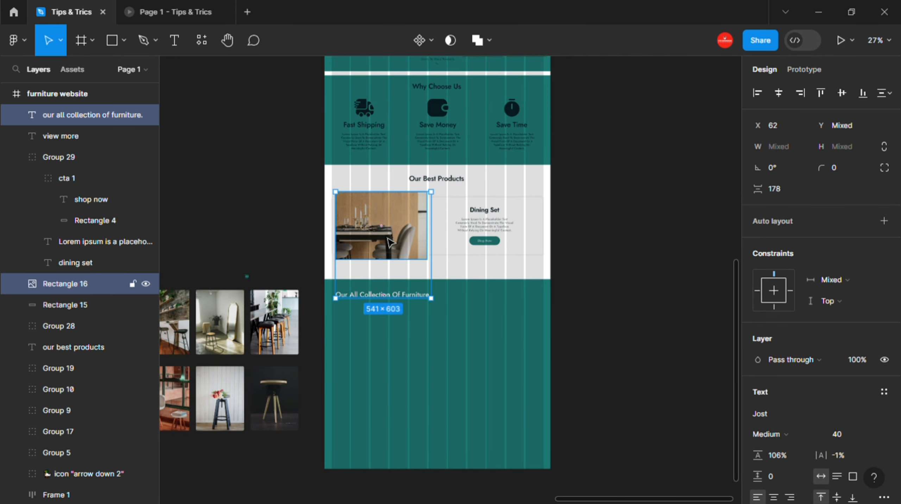
pyautogui.click(418, 344)
pyautogui.moveTo(424, 350); pyautogui.dragTo(445, 372)
pyautogui.scroll(1, 397, 342)
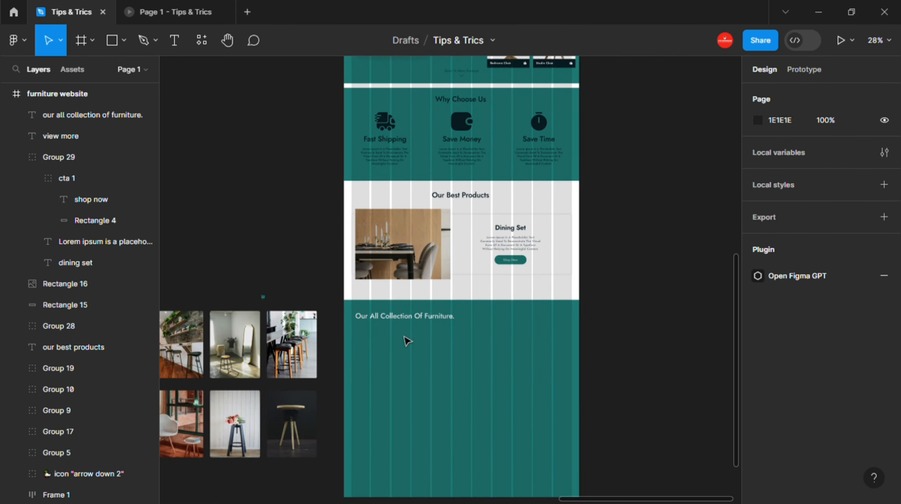
pyautogui.scroll(5, 407, 342)
pyautogui.press('r')
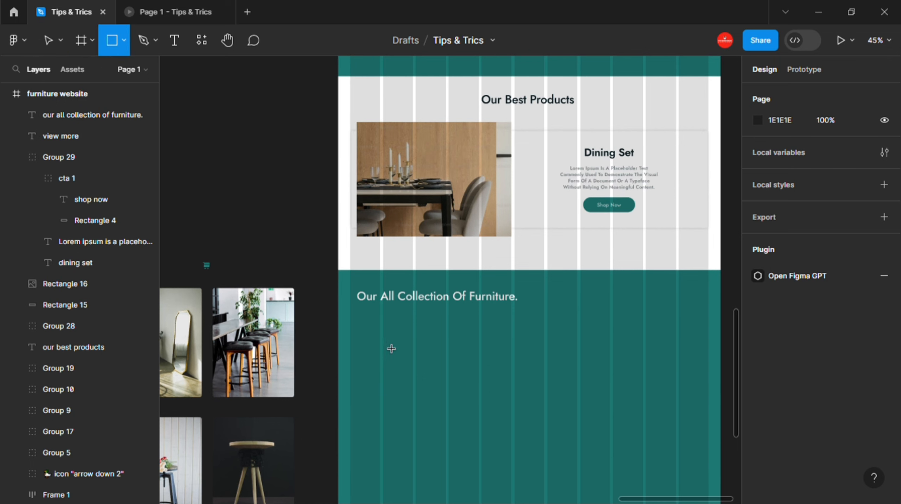
pyautogui.moveTo(355, 334); pyautogui.dragTo(427, 352)
pyautogui.press('Delete')
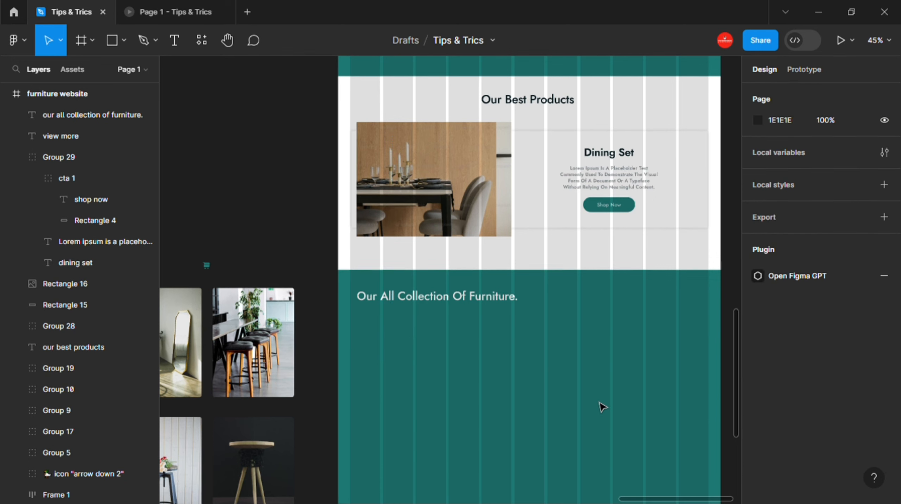
# Step: Align the furniture collection heading's left edge with the Dining Set card's outline
pyautogui.click(388, 296)
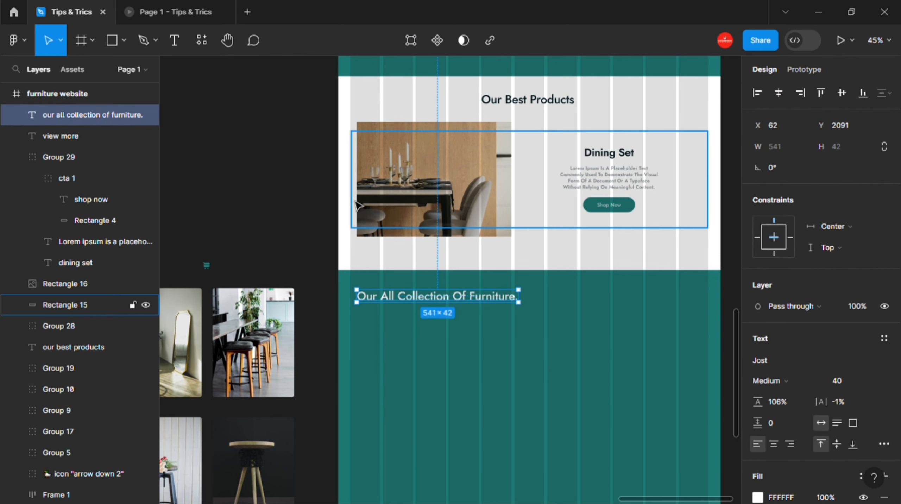
pyautogui.keyDown('shift'); pyautogui.click(568, 220); pyautogui.keyUp('shift')
pyautogui.click(758, 93)
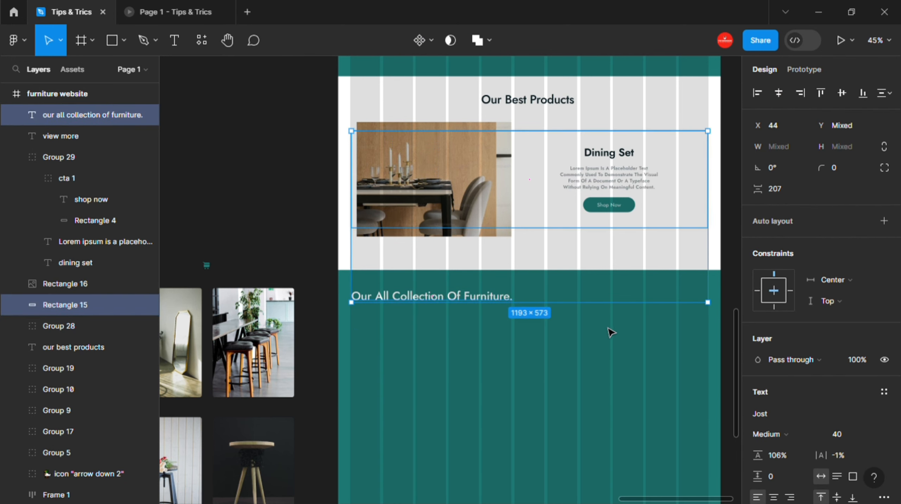
# Step: Copy the Dining Set card's Shop Now button and paste it below the furniture collection heading
pyautogui.moveTo(609, 325); pyautogui.dragTo(500, 360)
pyautogui.scroll(-2, 504, 353)
pyautogui.click(504, 286)
pyautogui.scroll(5, 518, 282)
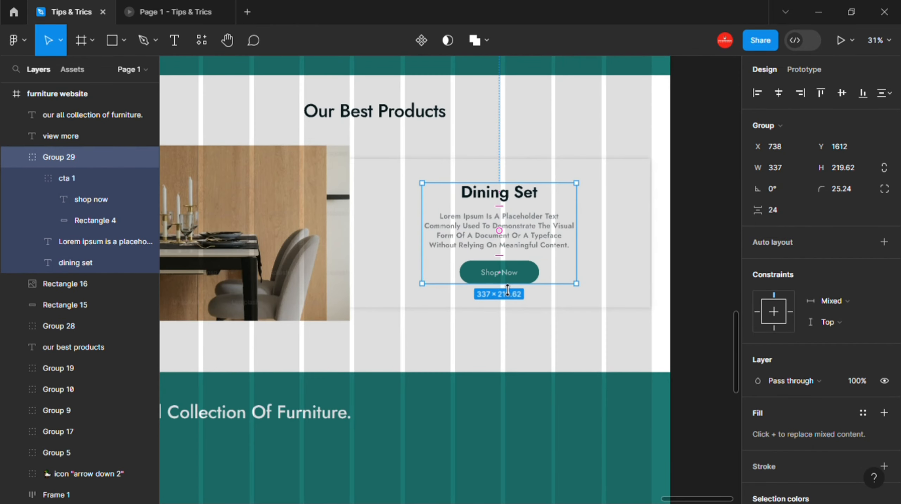
pyautogui.doubleClick(540, 280)
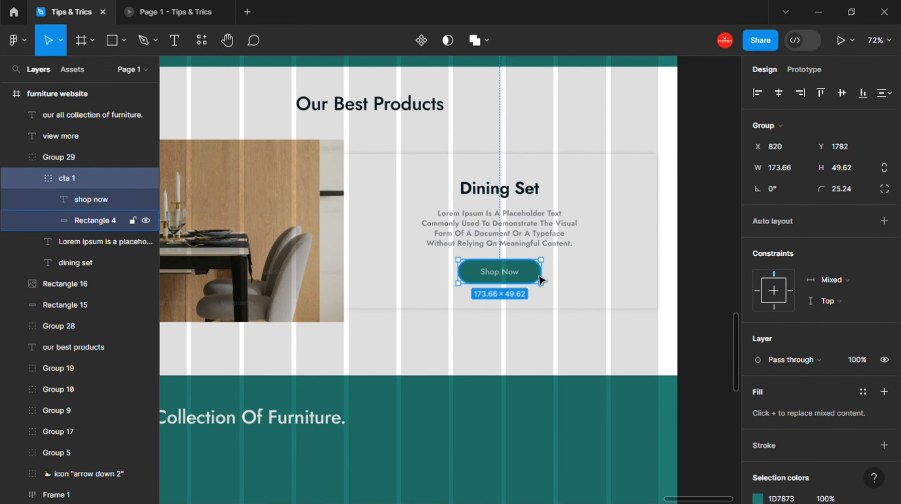
pyautogui.scroll(-5, 409, 381)
pyautogui.hscroll(-4, 409, 381)
pyautogui.click(274, 239)
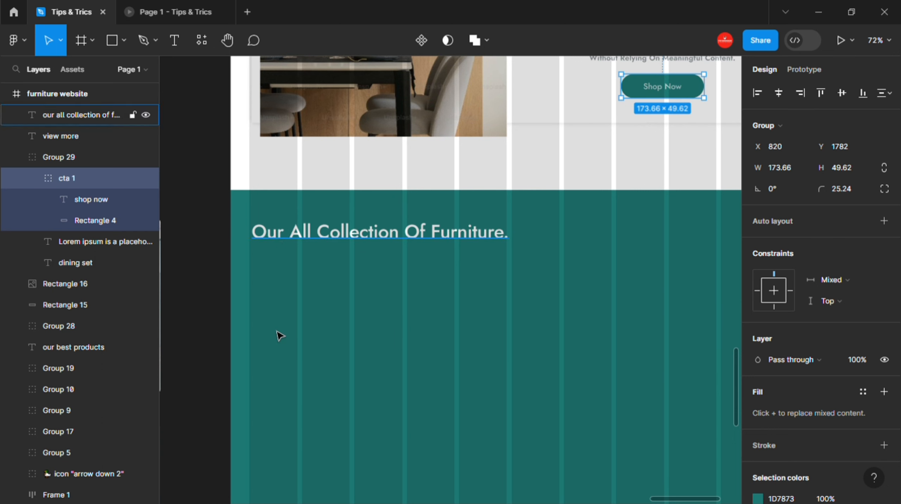
pyautogui.click(273, 359)
pyautogui.rightClick(333, 274)
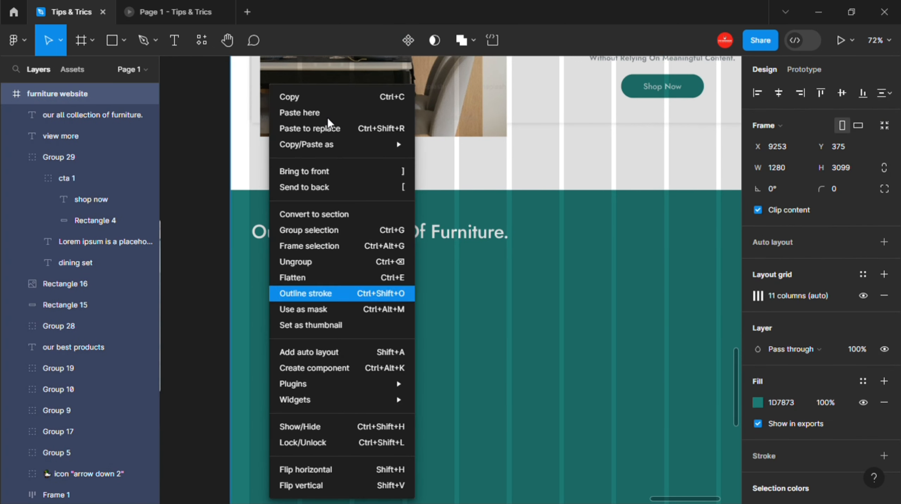
pyautogui.click(307, 111)
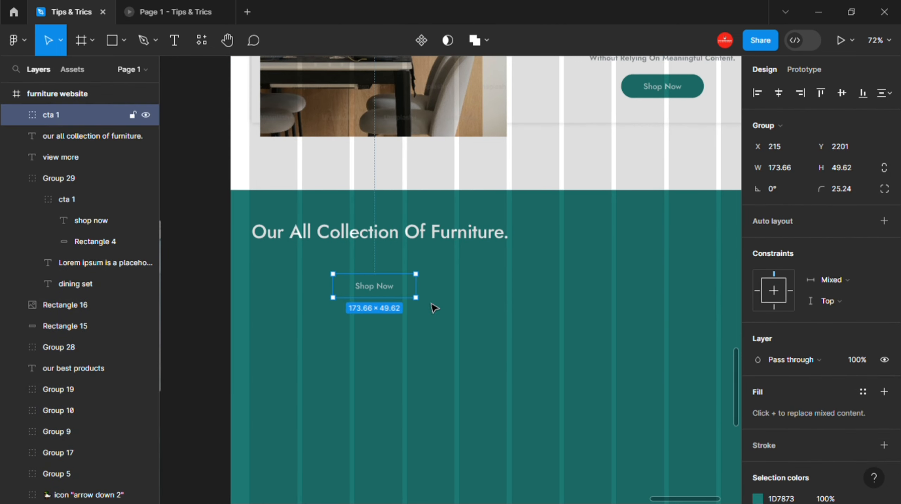
# Step: Recolor the pasted Shop Now button with teal 1D7873 text on a white FFFFFF background
pyautogui.scroll(-5, 786, 476)
pyautogui.click(758, 390)
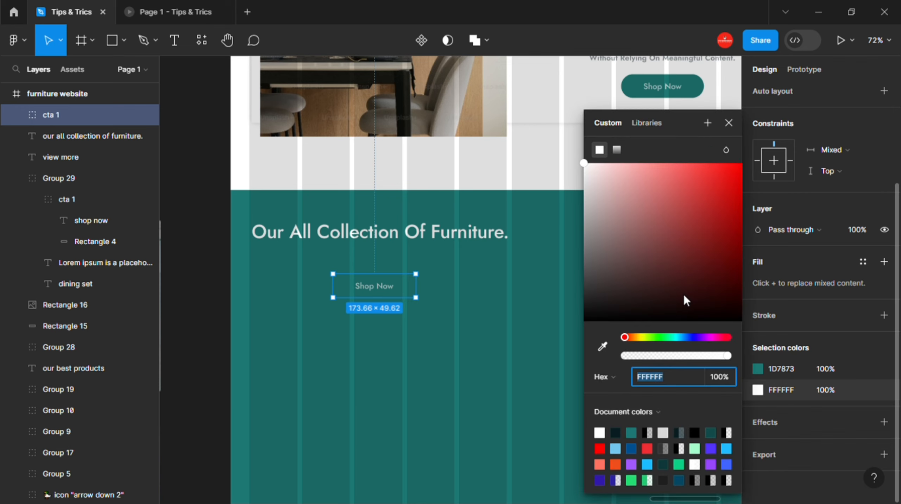
pyautogui.click(601, 347)
pyautogui.click(568, 354)
pyautogui.click(757, 369)
pyautogui.moveTo(679, 247); pyautogui.dragTo(580, 169)
pyautogui.press('Escape')
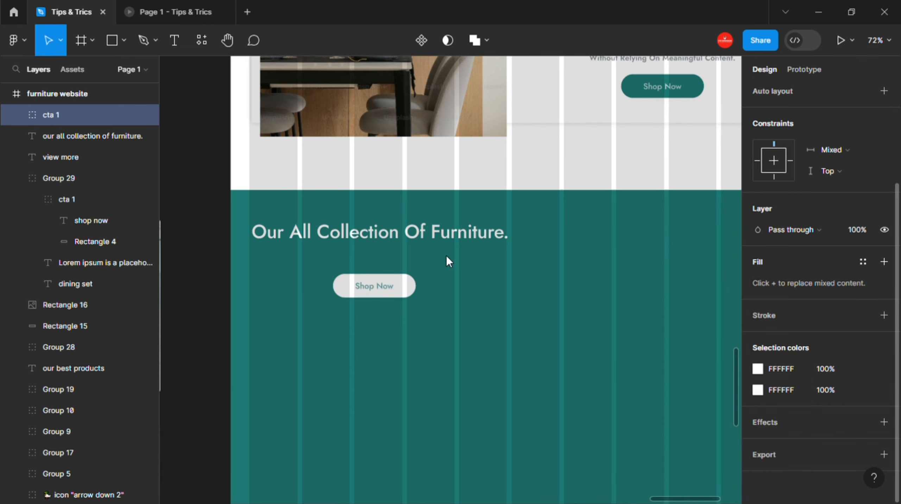
# Step: Replace the pasted button's label with "Stool"
pyautogui.doubleClick(388, 292)
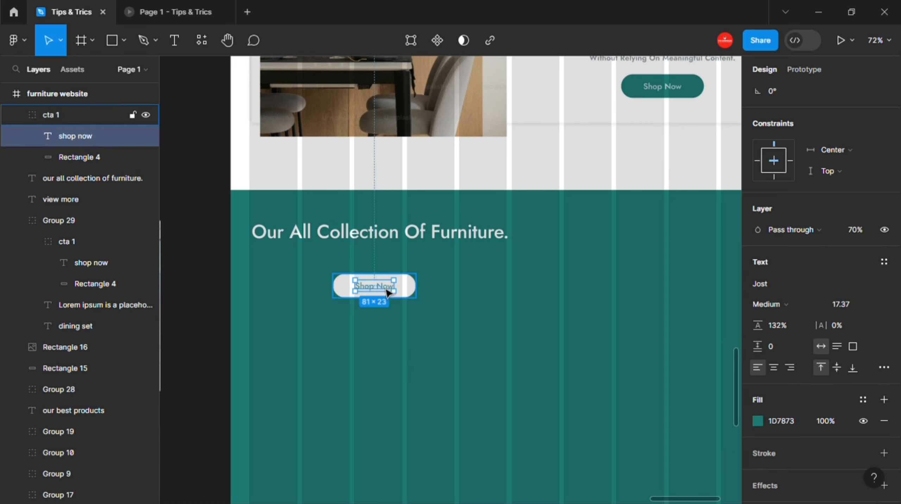
pyautogui.doubleClick(388, 291)
pyautogui.write('s')
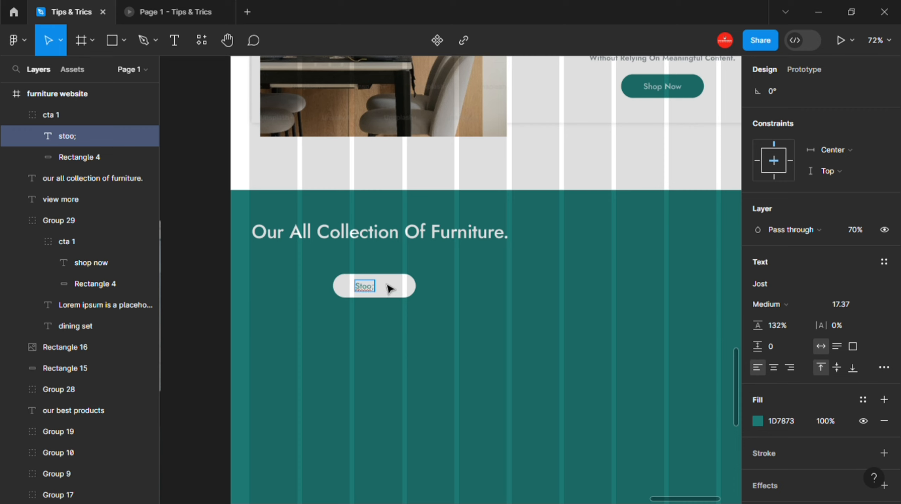
# Step: Set the Stool label's font size to 24 with centre constraints and centre it on its white button
pyautogui.scroll(3, 792, 230)
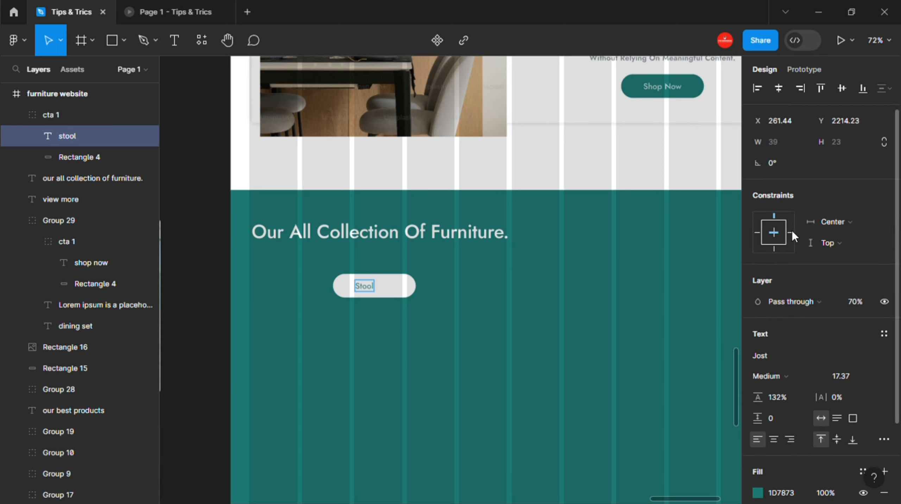
pyautogui.click(873, 378)
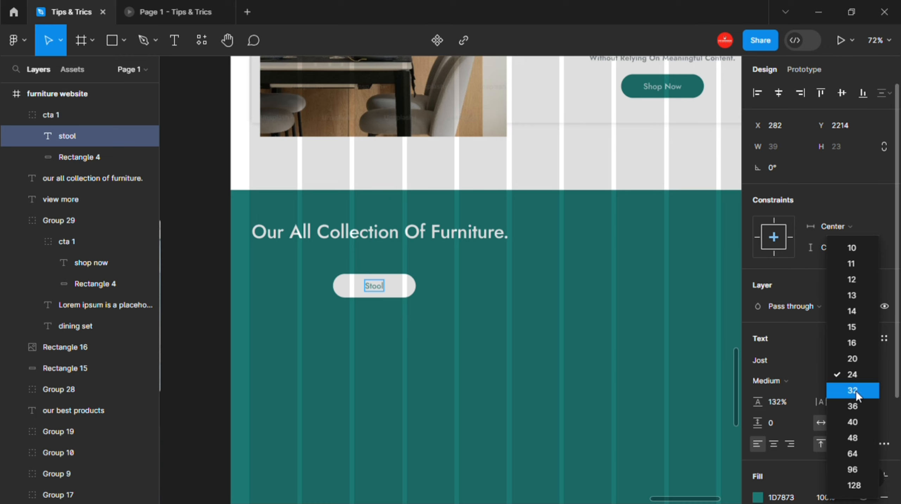
pyautogui.click(856, 389)
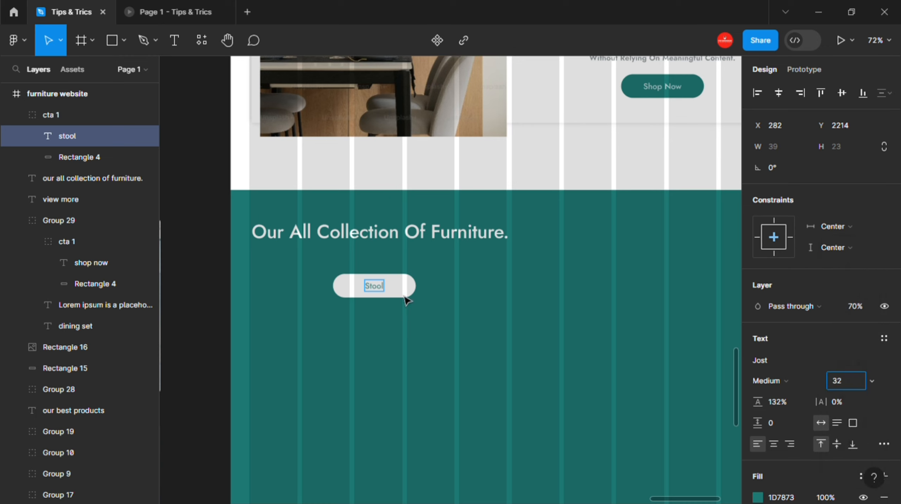
pyautogui.click(874, 382)
pyautogui.click(856, 375)
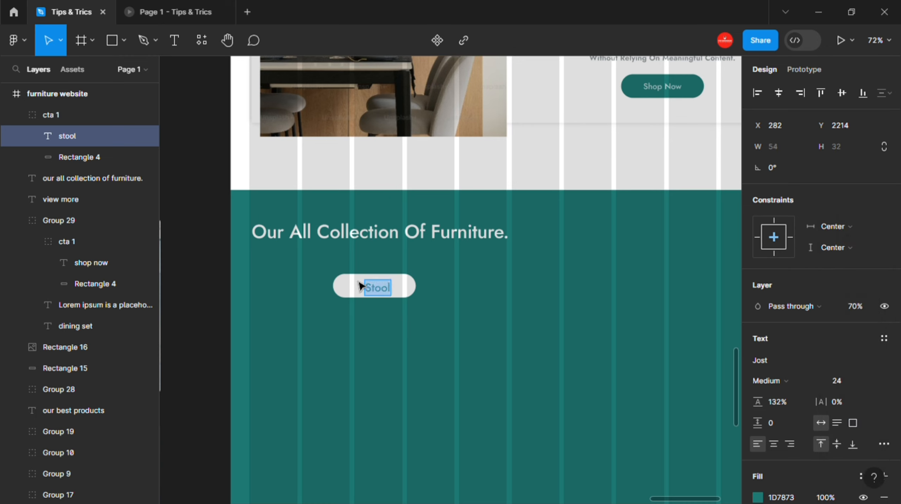
pyautogui.press('Escape')
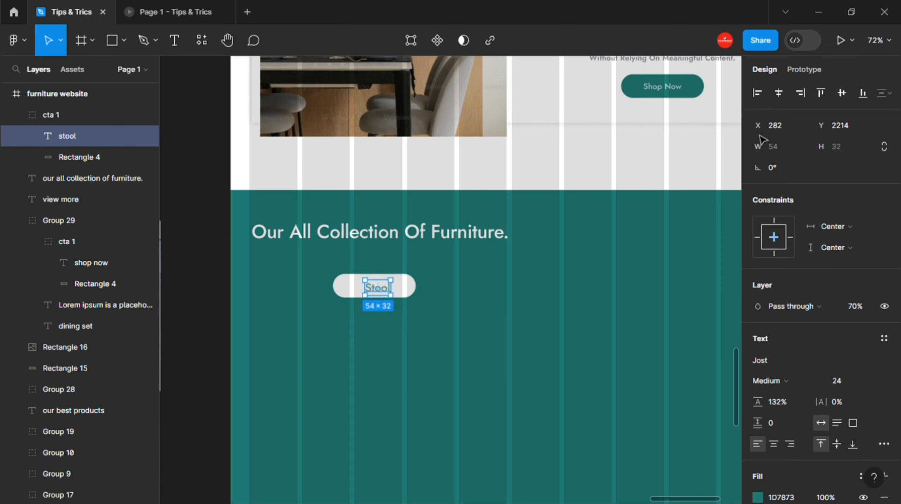
pyautogui.keyDown('shift'); pyautogui.click(353, 293); pyautogui.keyUp('shift')
pyautogui.press('Escape')
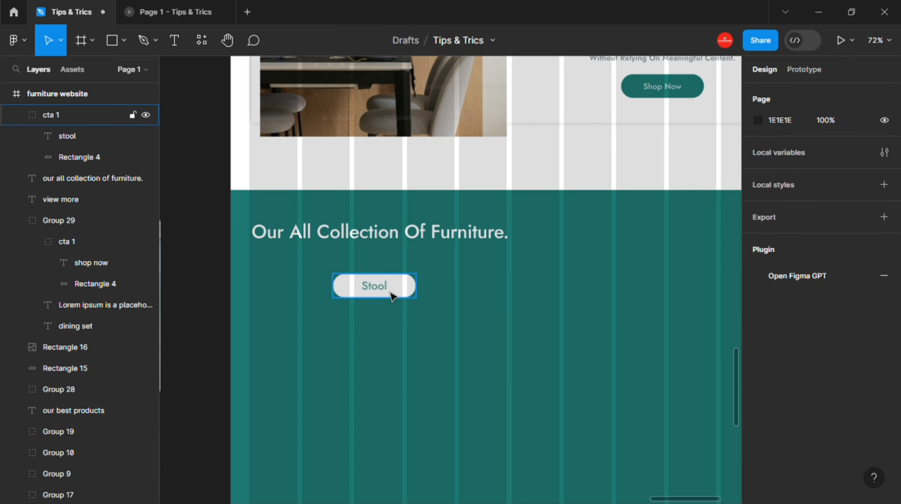
# Step: Align the Stool button's left edge with the "Our All Collection Of Furniture." heading
pyautogui.click(381, 286)
pyautogui.keyDown('shift'); pyautogui.click(327, 238); pyautogui.keyUp('shift')
pyautogui.hotkey('alt', 'a')
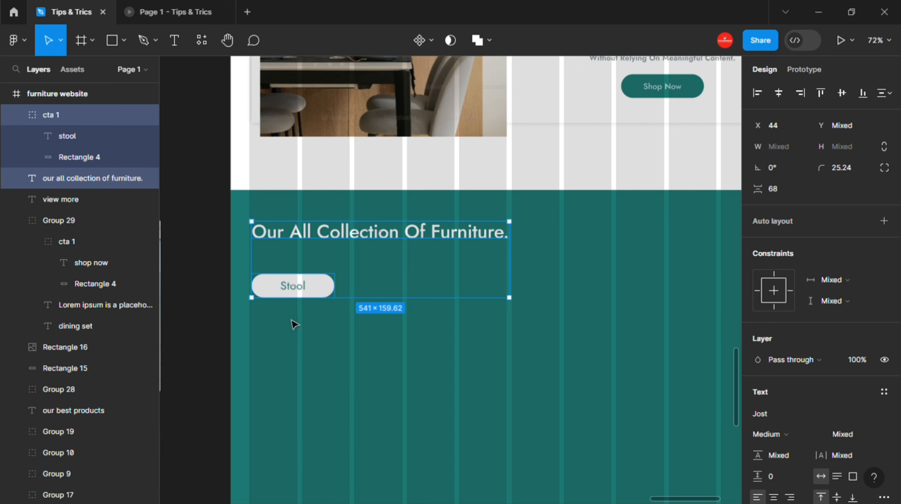
pyautogui.click(293, 322)
# Step: Duplicate the Stool button along the row to make four 166-wide copies at X 260, 476, 692 and 908
pyautogui.click(301, 286)
pyautogui.moveTo(301, 284); pyautogui.dragTo(444, 294)
pyautogui.hotkey('ctrl', 'z')
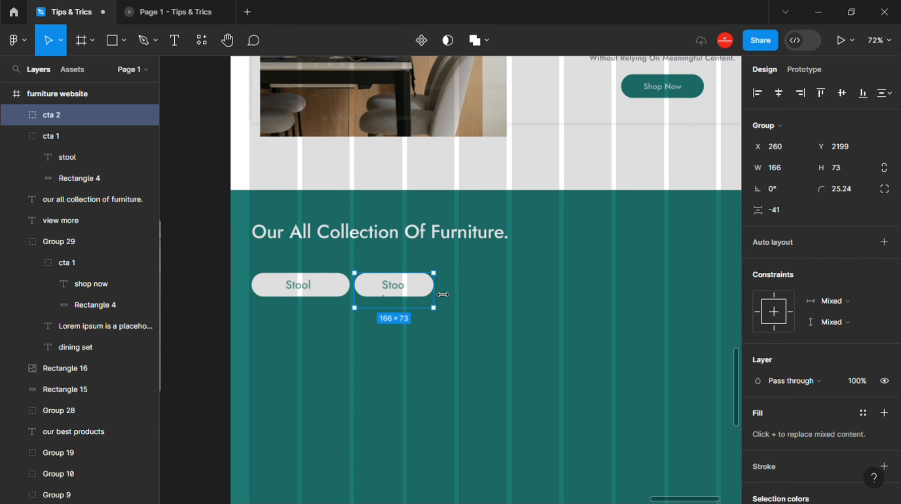
pyautogui.hotkey('ctrl', 'd')
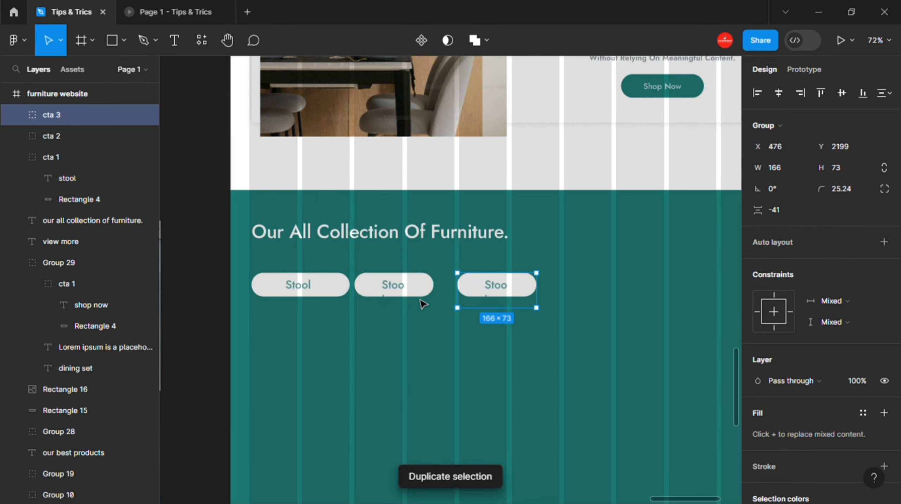
pyautogui.hotkey('ctrl', 'd')
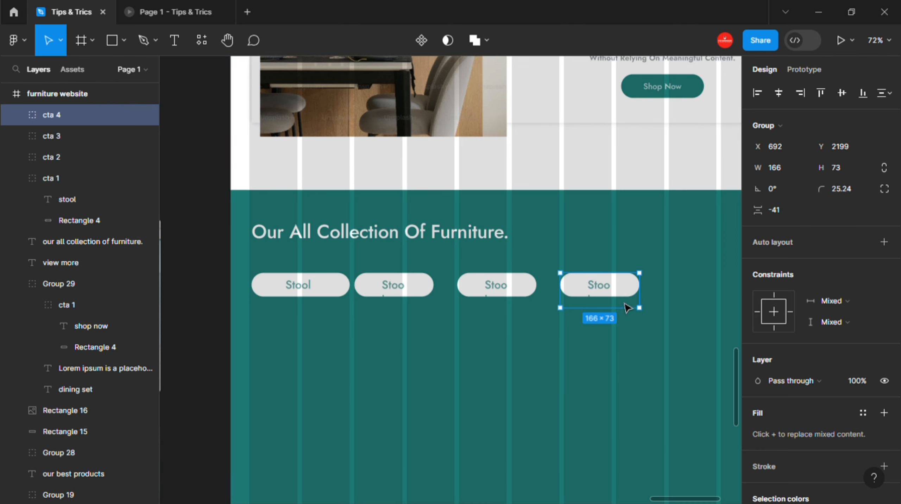
pyautogui.hotkey('ctrl', 'd')
# Step: Change the second button's label to "Beds", switch its text resizing to auto width, and centre it horizontally on the button
pyautogui.scroll(5, 582, 340)
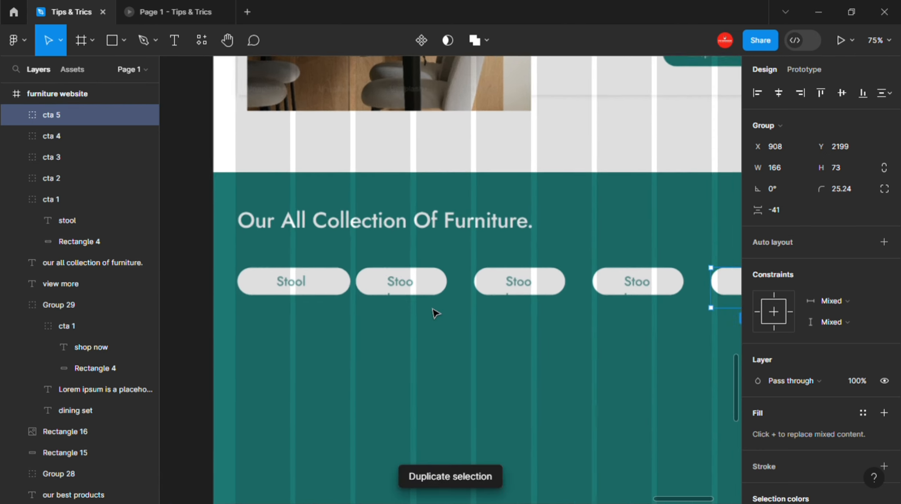
pyautogui.click(404, 284)
pyautogui.doubleClick(404, 284)
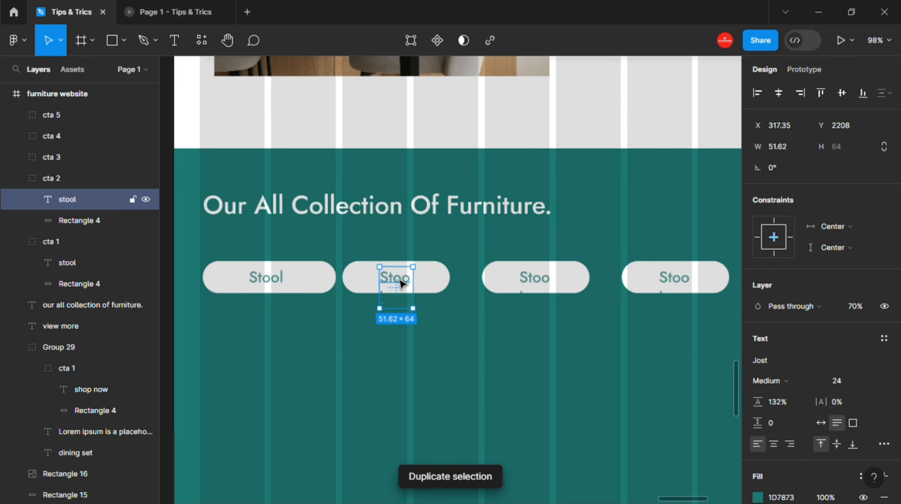
pyautogui.doubleClick(404, 284)
pyautogui.click(822, 423)
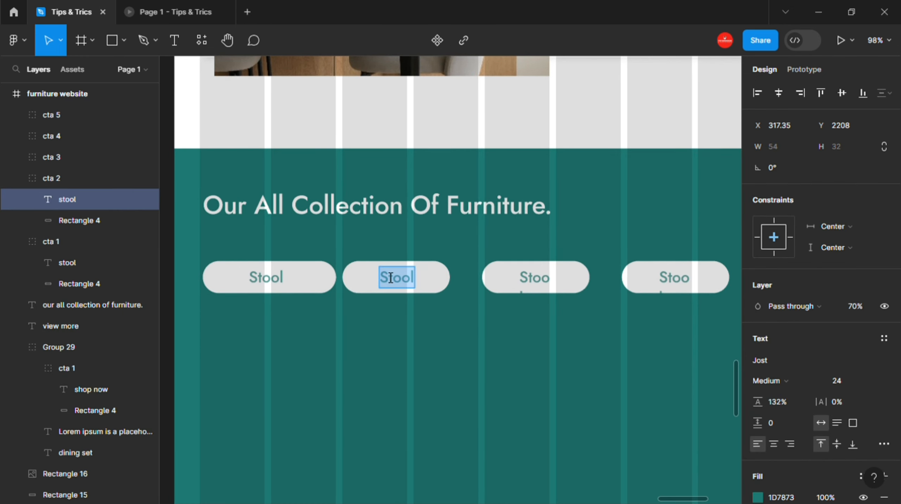
pyautogui.write('Beds')
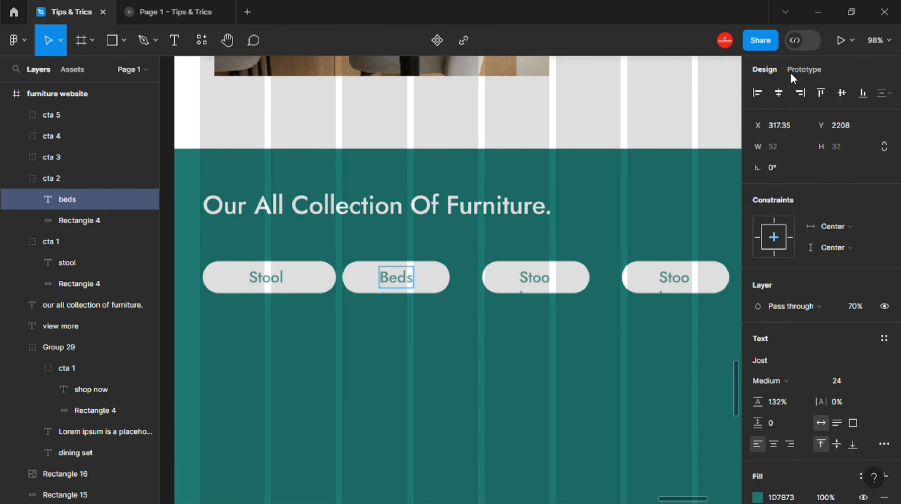
pyautogui.click(779, 93)
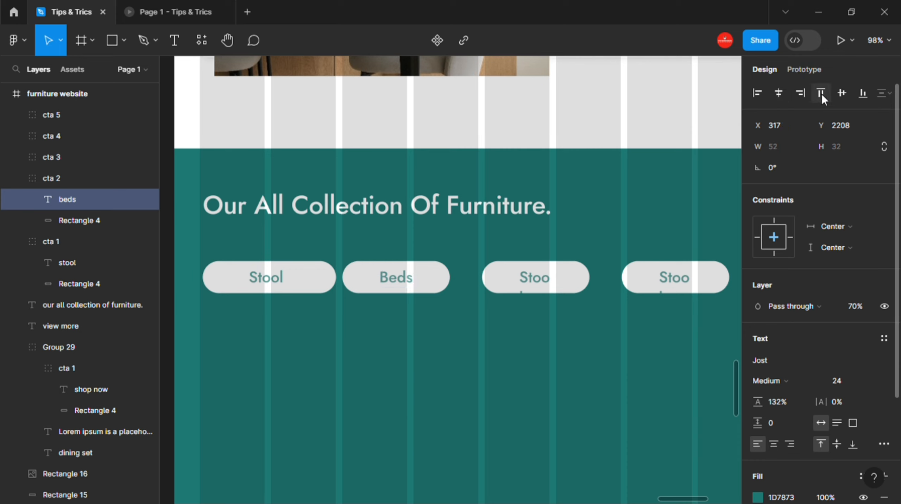
# Step: Change the third button's label to "Chair", with auto-width text centred horizontally on its button
pyautogui.click(547, 286)
pyautogui.doubleClick(547, 286)
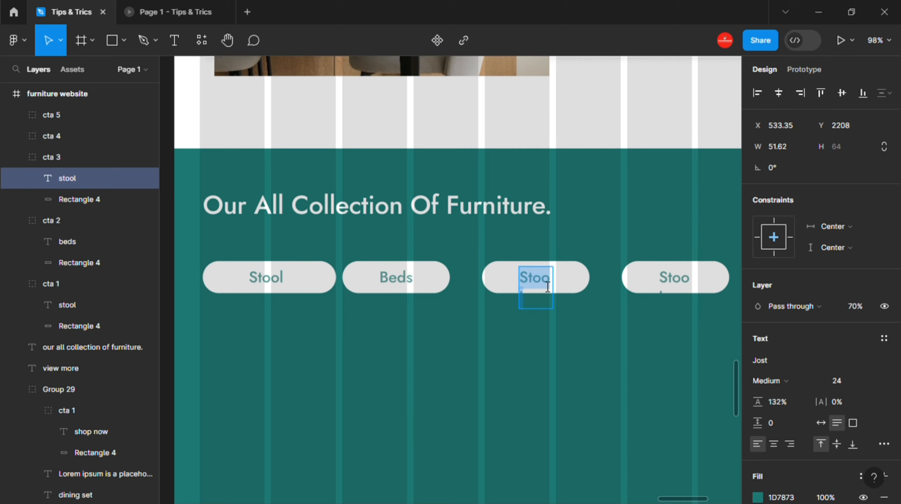
pyautogui.write('Chai')
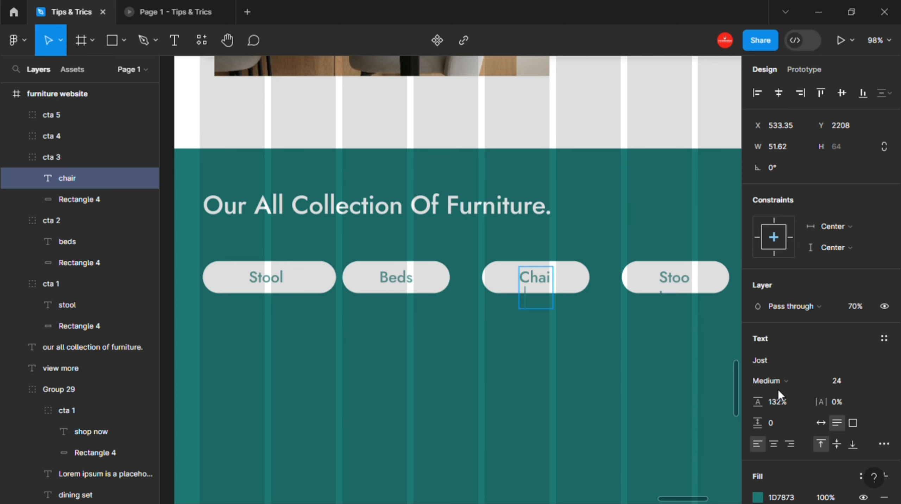
pyautogui.click(821, 423)
pyautogui.click(779, 92)
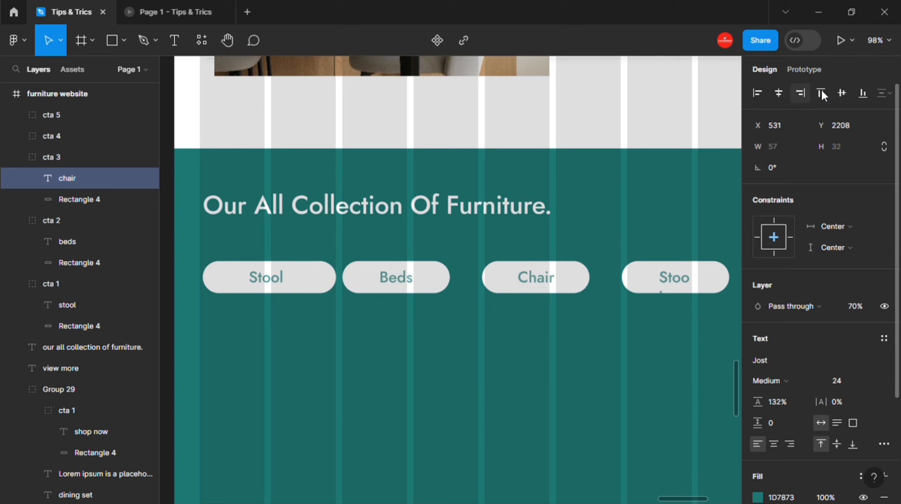
# Step: Label the fourth button "Others" with auto-width text and centre it horizontally on the button
pyautogui.click(675, 279)
pyautogui.doubleClick(674, 278)
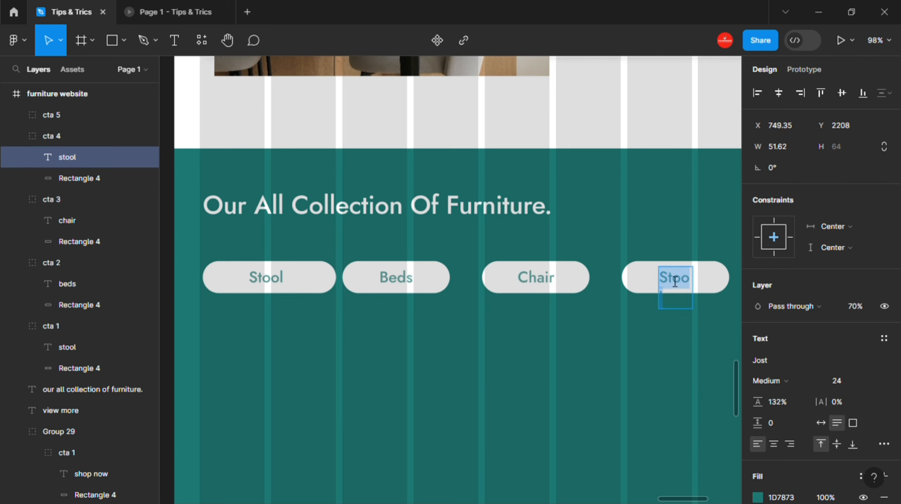
pyautogui.write('Oth')
pyautogui.click(821, 422)
pyautogui.click(782, 94)
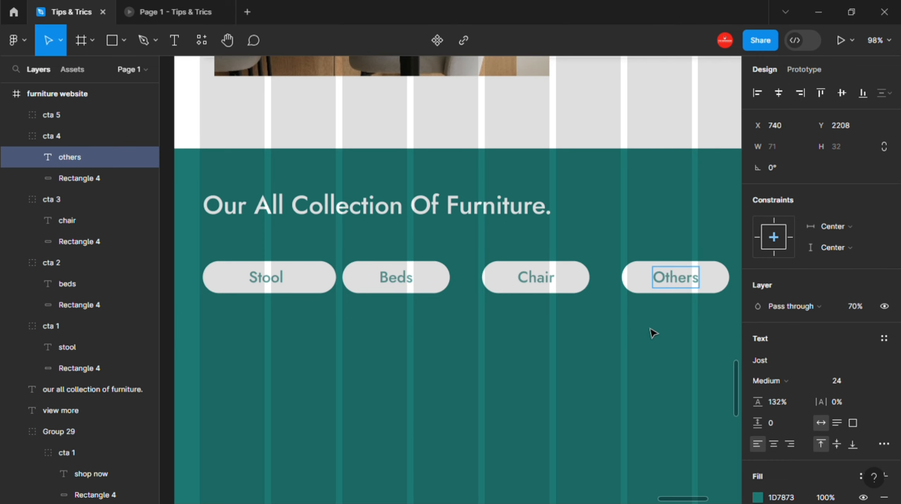
# Step: Replace the fourth button's "Others" label with "Dyning"
pyautogui.hscroll(3, 636, 354)
pyautogui.scroll(-3, 638, 362)
pyautogui.hscroll(2, 600, 356)
pyautogui.scroll(2, 587, 354)
pyautogui.scroll(2, 558, 311)
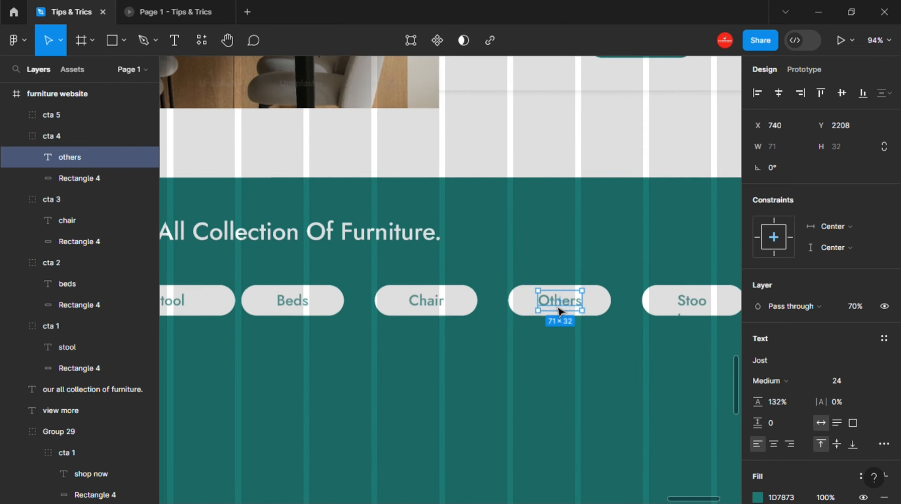
pyautogui.doubleClick(561, 310)
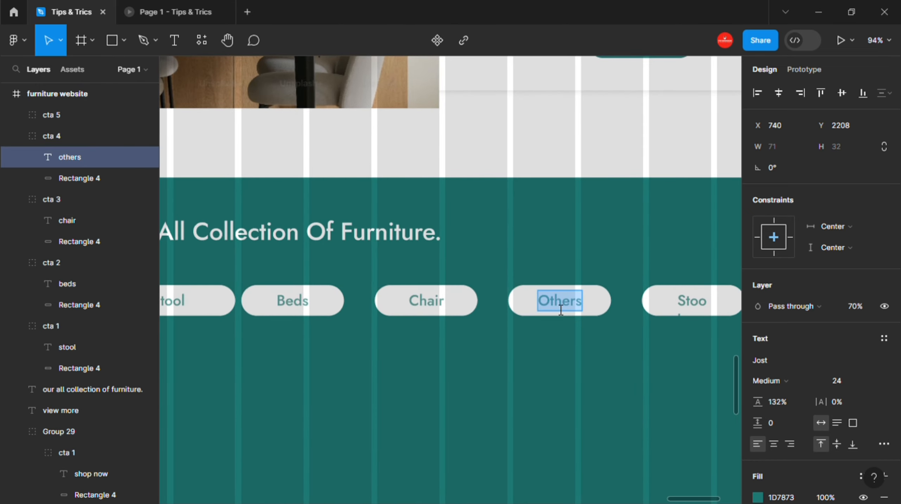
pyautogui.write('Dyning')
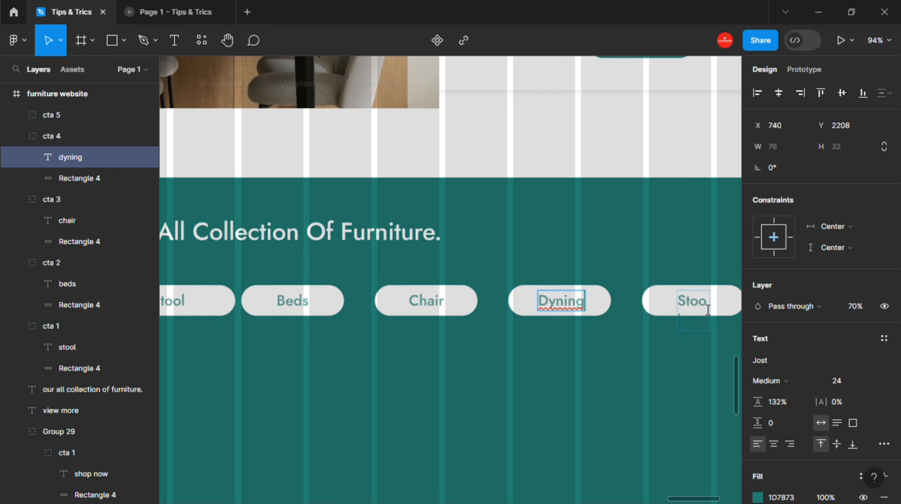
# Step: Label the fifth button "Others" with auto-width text and centre it horizontally on the button
pyautogui.click(708, 310)
pyautogui.write('o')
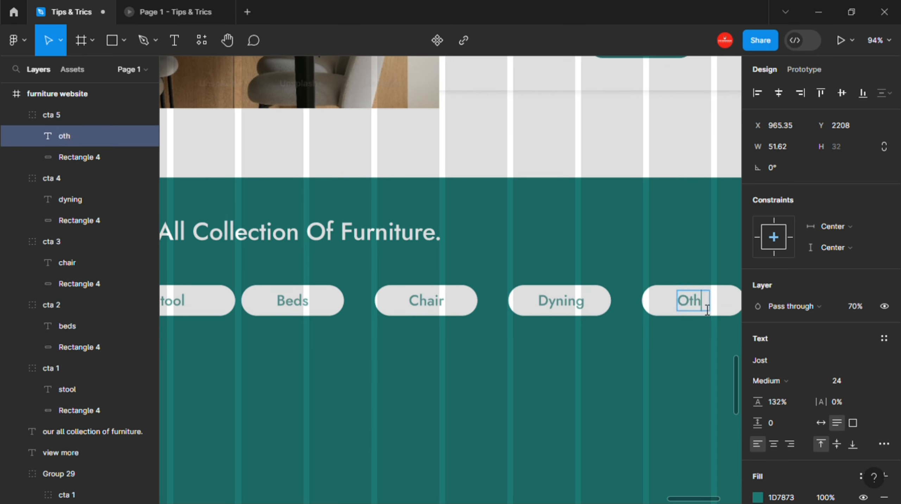
pyautogui.write('th')
pyautogui.click(821, 422)
pyautogui.write('ers')
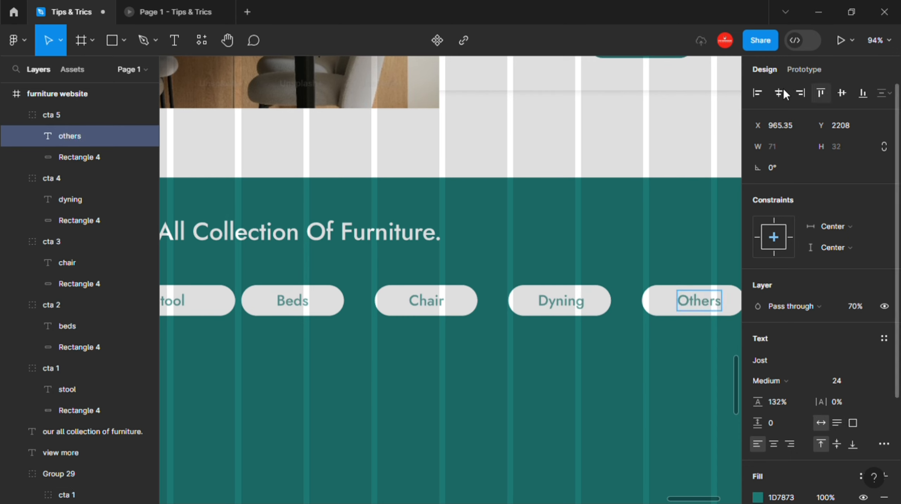
pyautogui.press('Escape')
# Step: Centre the "Dyning" label horizontally on its button
pyautogui.click(563, 307)
pyautogui.click(564, 307)
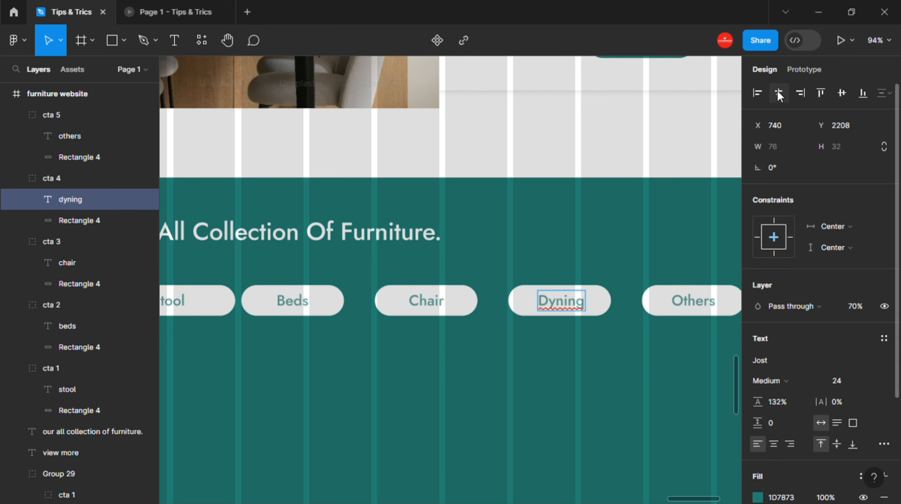
pyautogui.press('Escape')
# Step: Distribute the Stool, Beds, Chair, Dyning and Others buttons with equal horizontal spacing
pyautogui.scroll(-3, 438, 283)
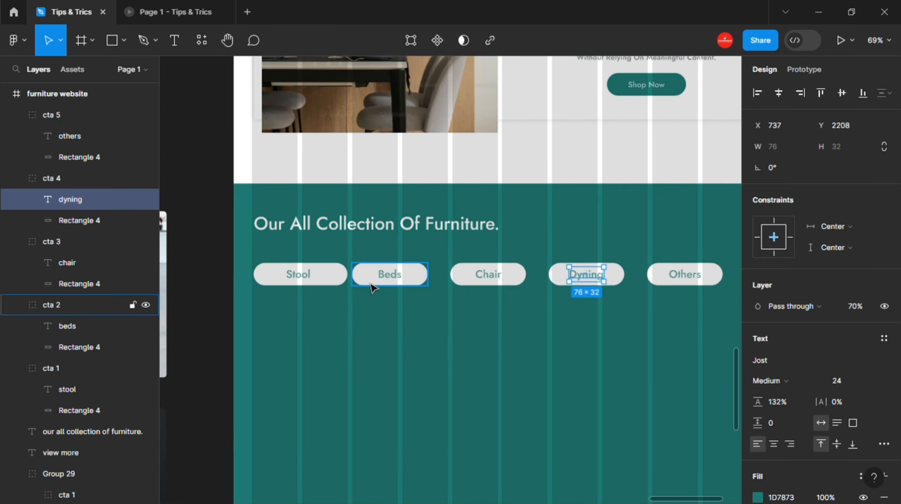
pyautogui.click(381, 281)
pyautogui.keyDown('shift'); pyautogui.click(488, 274); pyautogui.keyUp('shift')
pyautogui.keyDown('shift'); pyautogui.click(586, 274); pyautogui.keyUp('shift')
pyautogui.keyDown('shift'); pyautogui.click(685, 274); pyautogui.keyUp('shift')
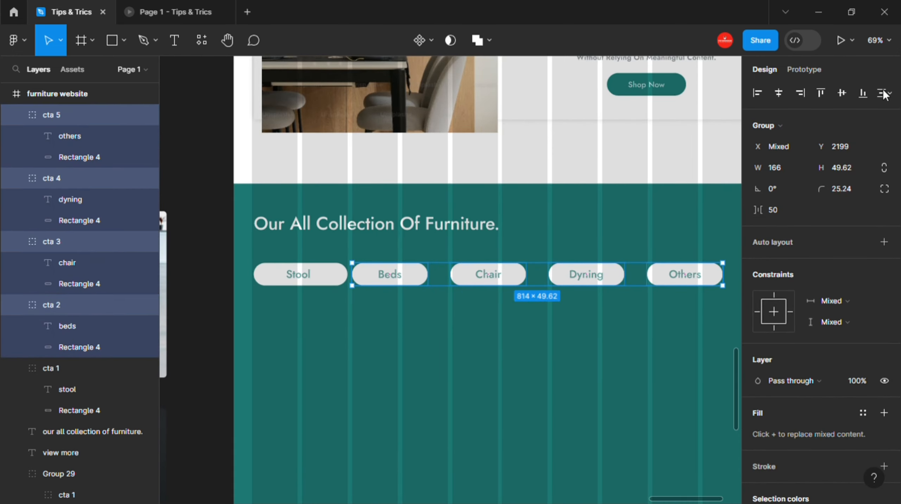
pyautogui.click(884, 93)
pyautogui.click(740, 152)
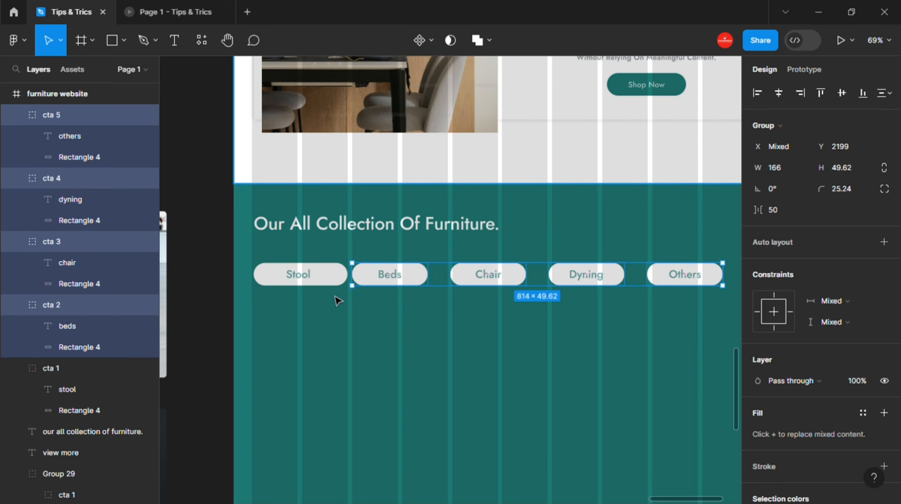
pyautogui.keyDown('shift'); pyautogui.click(316, 284); pyautogui.keyUp('shift')
pyautogui.click(884, 93)
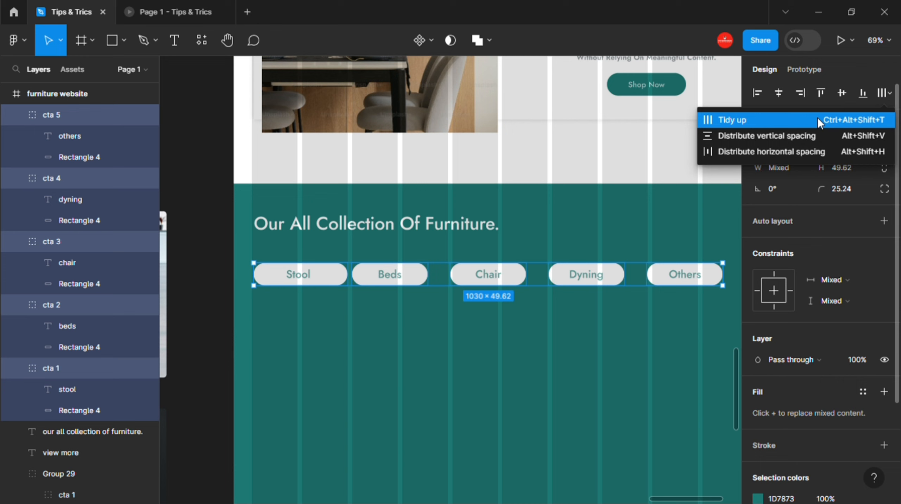
pyautogui.click(754, 152)
pyautogui.click(377, 300)
pyautogui.scroll(3, 377, 298)
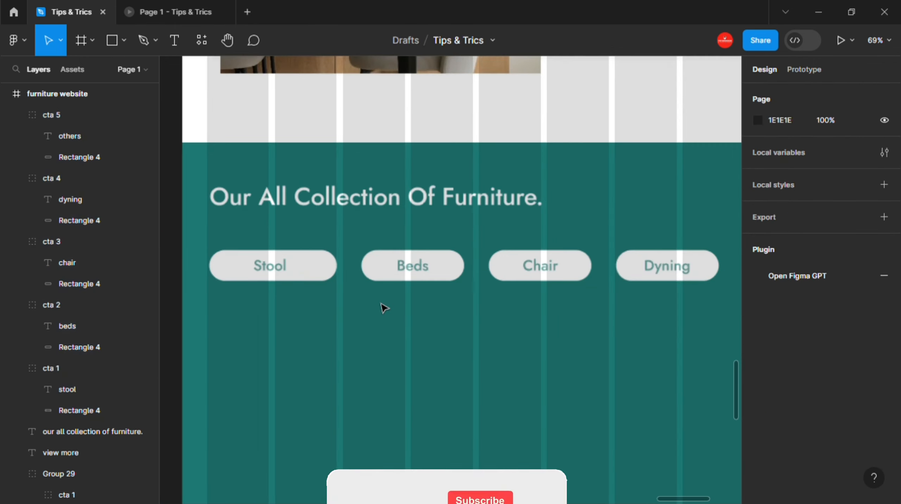
pyautogui.click(403, 279)
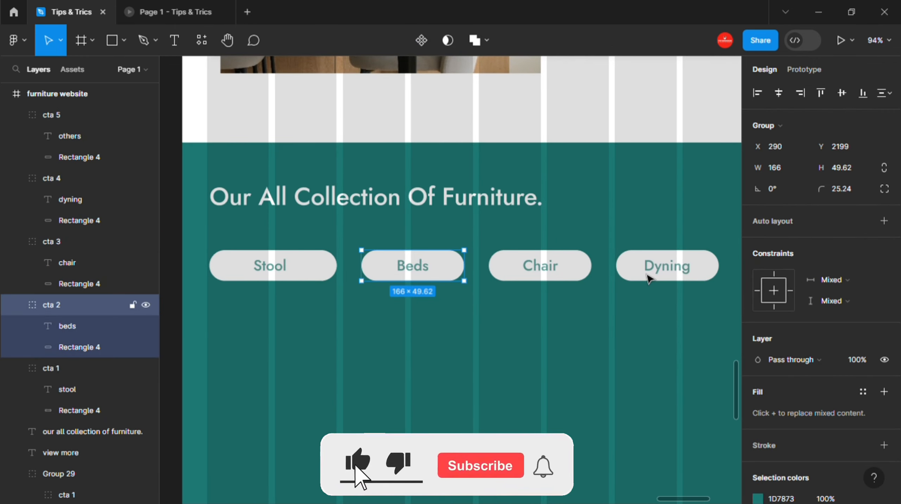
pyautogui.keyDown('shift'); pyautogui.click(540, 265); pyautogui.keyUp('shift')
pyautogui.keyDown('shift'); pyautogui.click(647, 268); pyautogui.keyUp('shift')
pyautogui.scroll(-2, 646, 268)
# Step: Scale the Beds, Chair, Dyning and Others buttons down together proportionally to 157.95 × 47.21 each
pyautogui.click(644, 268)
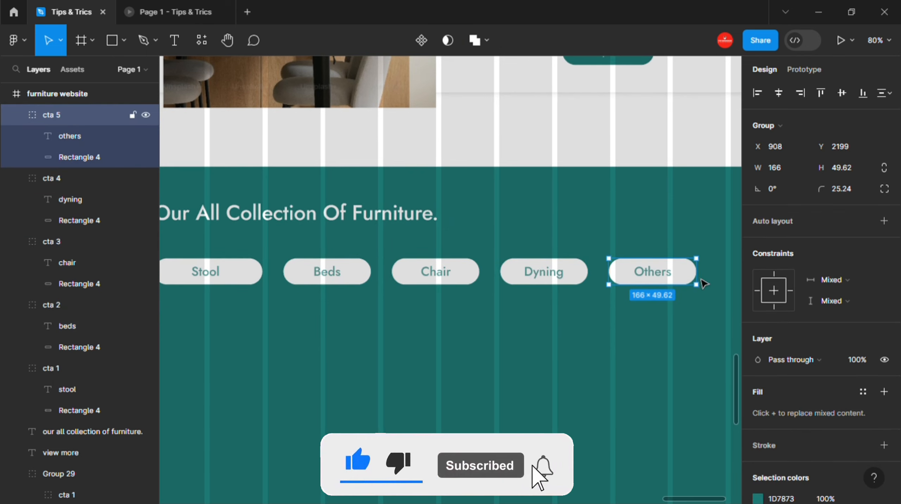
pyautogui.press('k')
pyautogui.moveTo(696, 284); pyautogui.dragTo(686, 281)
pyautogui.hotkey('ctrl', 'z')
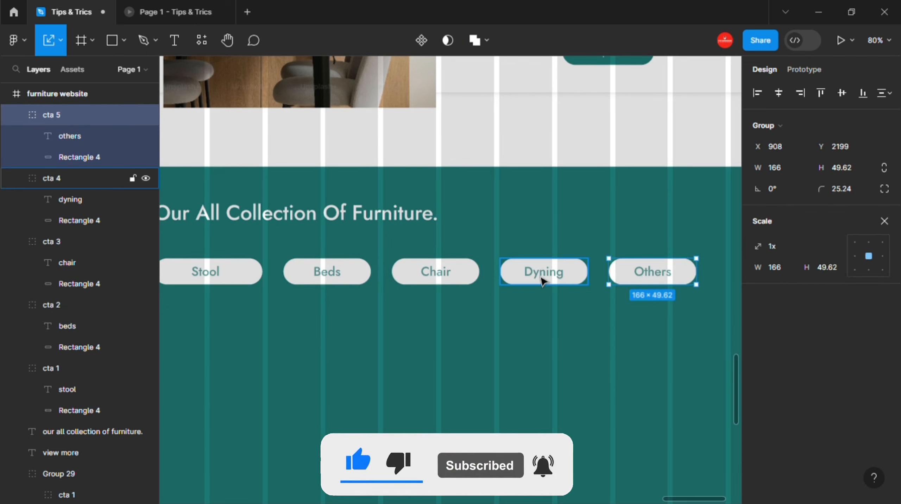
pyautogui.keyDown('shift'); pyautogui.click(544, 278); pyautogui.keyUp('shift')
pyautogui.keyDown('shift'); pyautogui.click(428, 280); pyautogui.keyUp('shift')
pyautogui.keyDown('shift'); pyautogui.click(357, 285); pyautogui.keyUp('shift')
pyautogui.moveTo(696, 284); pyautogui.dragTo(409, 288)
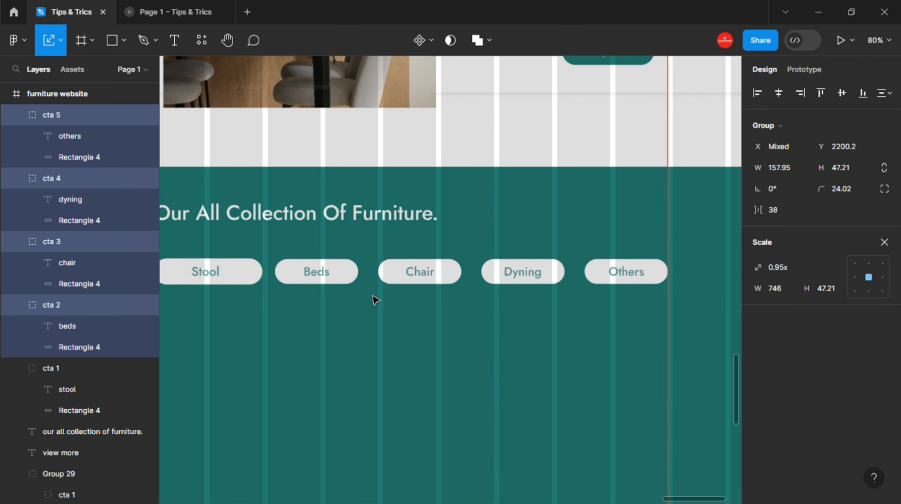
# Step: Distribute the horizontal spacing evenly across the Stool button and the four scaled-down buttons
pyautogui.keyDown('shift'); pyautogui.click(256, 281); pyautogui.keyUp('shift')
pyautogui.click(885, 93)
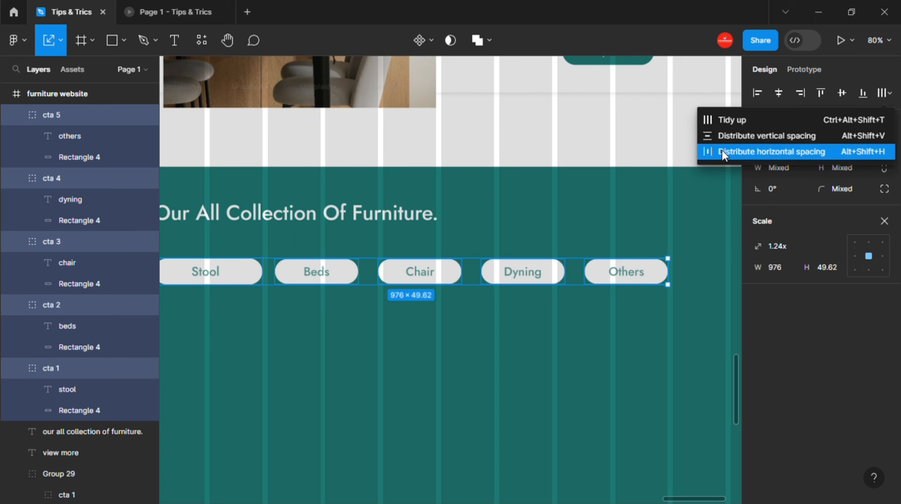
pyautogui.click(704, 149)
# Step: Set the layer opacity of the Beds, Chair, Dyning and Others buttons to 70%, leaving Stool out
pyautogui.keyDown('shift'); pyautogui.click(253, 278); pyautogui.keyUp('shift')
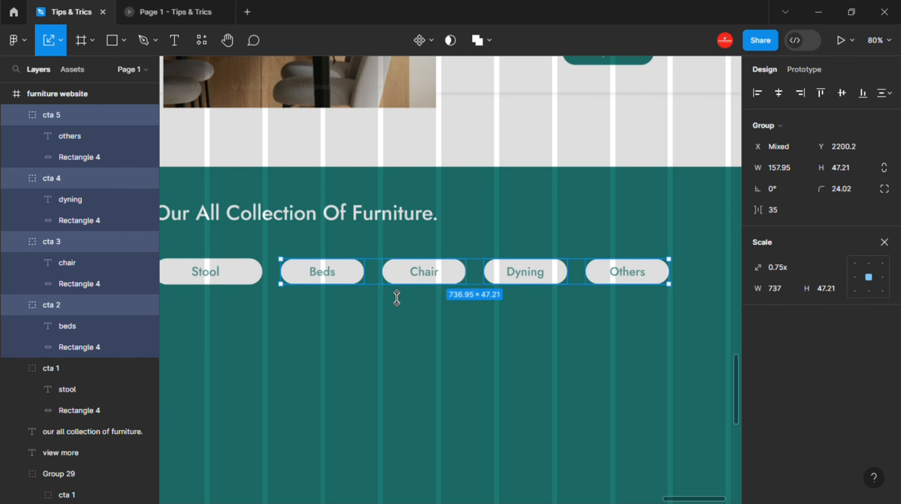
pyautogui.click(885, 244)
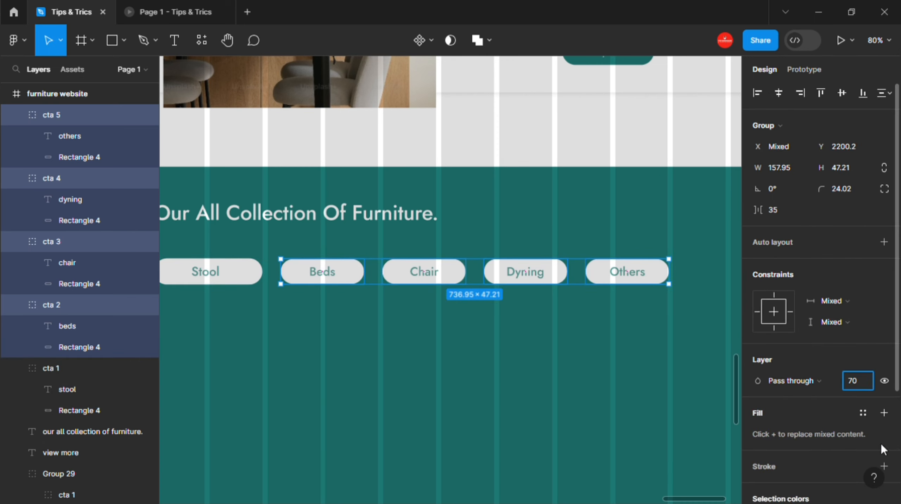
pyautogui.click(613, 393)
# Step: Group all five category buttons and nudge the group up to Y 2189, closer to the heading
pyautogui.scroll(-3, 533, 369)
pyautogui.scroll(-1, 459, 318)
pyautogui.click(386, 277)
pyautogui.keyDown('shift'); pyautogui.click(440, 273); pyautogui.keyUp('shift')
pyautogui.keyDown('shift'); pyautogui.click(510, 273); pyautogui.keyUp('shift')
pyautogui.keyDown('shift'); pyautogui.click(581, 279); pyautogui.keyUp('shift')
pyautogui.keyDown('shift'); pyautogui.click(647, 279); pyautogui.keyUp('shift')
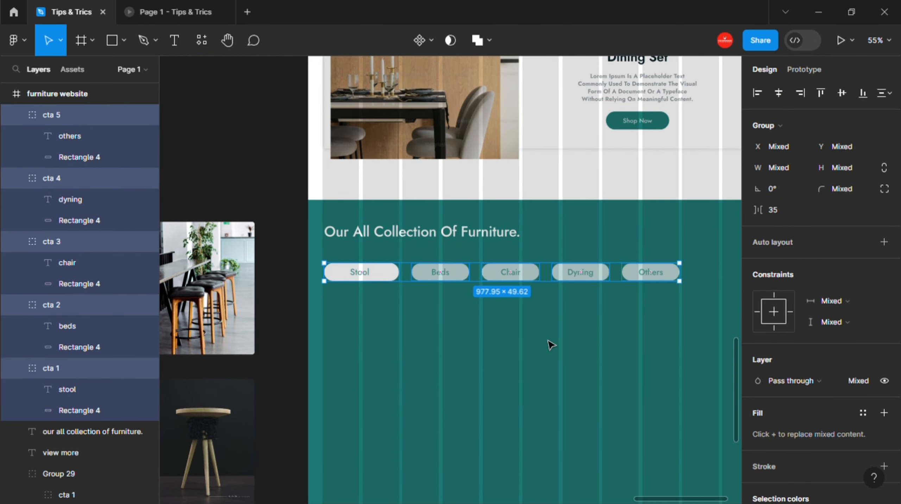
pyautogui.hotkey('ctrl', 'g')
pyautogui.hotkey('shift', 'Up')
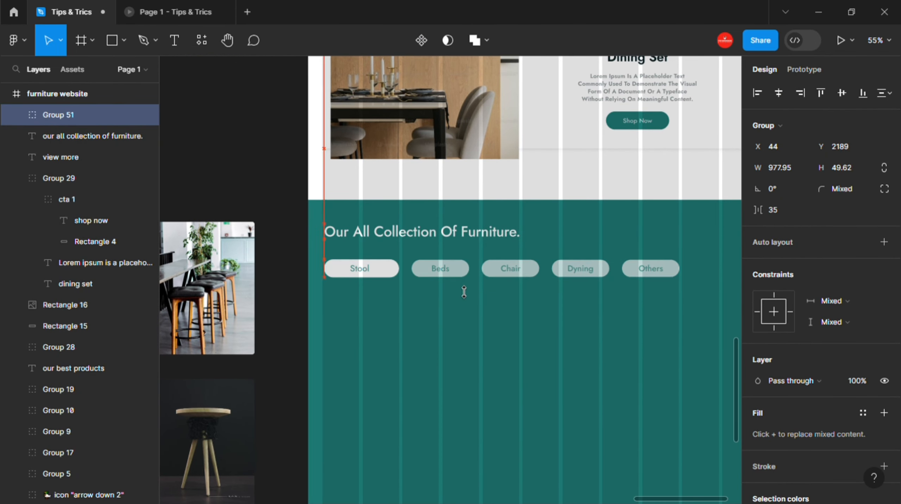
# Step: Move the eight stool images together from beside the frame into the green section beneath the category buttons, aligned with the heading's left edge
pyautogui.scroll(-3, 458, 353)
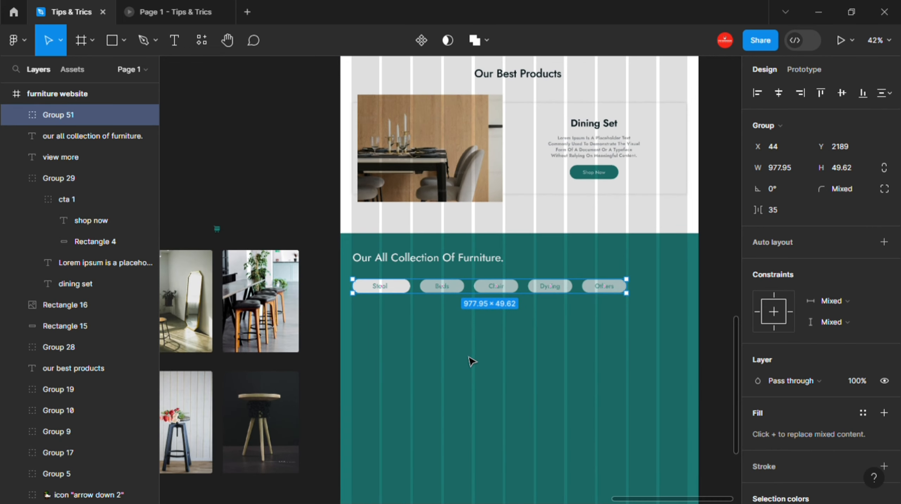
pyautogui.moveTo(367, 373); pyautogui.dragTo(504, 352)
pyautogui.click(215, 289)
pyautogui.keyDown('shift'); pyautogui.click(295, 300); pyautogui.keyUp('shift')
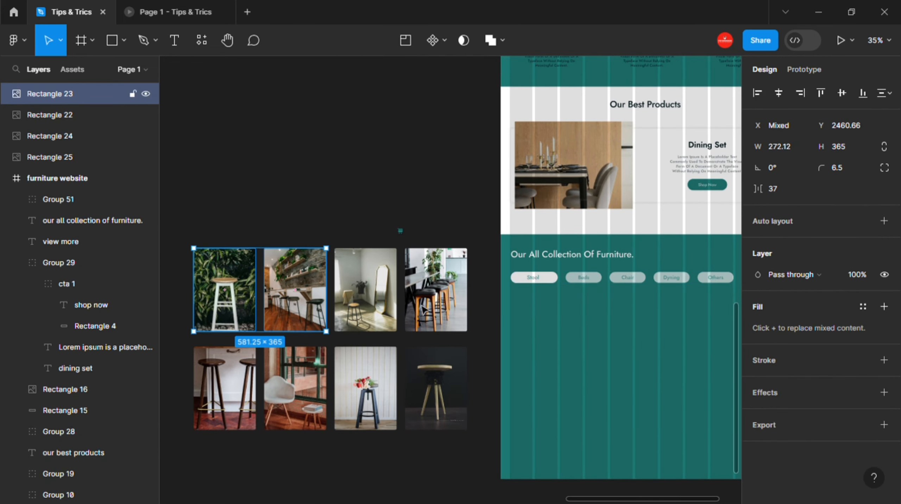
pyautogui.keyDown('shift'); pyautogui.click(365, 304); pyautogui.keyUp('shift')
pyautogui.keyDown('shift'); pyautogui.click(424, 310); pyautogui.keyUp('shift')
pyautogui.keyDown('shift'); pyautogui.click(225, 389); pyautogui.keyUp('shift')
pyautogui.keyDown('shift'); pyautogui.click(295, 388); pyautogui.keyUp('shift')
pyautogui.keyDown('shift'); pyautogui.click(365, 388); pyautogui.keyUp('shift')
pyautogui.keyDown('shift'); pyautogui.click(436, 388); pyautogui.keyUp('shift')
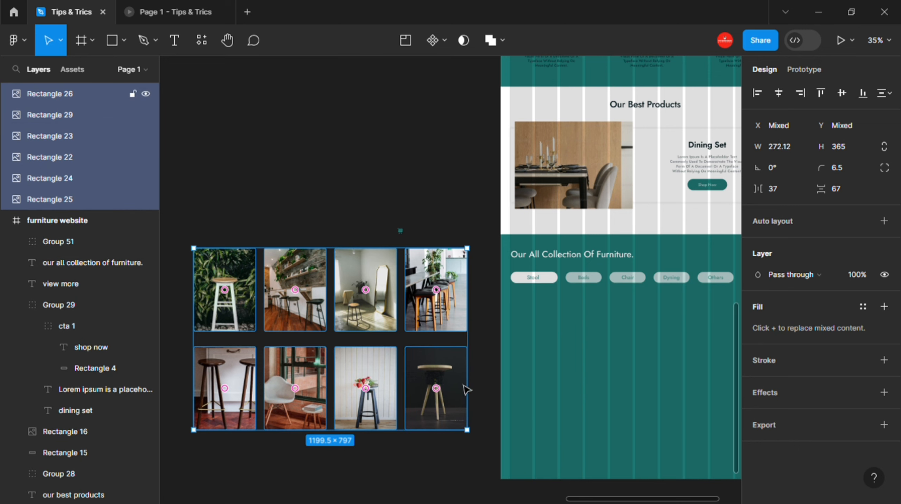
pyautogui.moveTo(465, 388); pyautogui.dragTo(548, 402)
pyautogui.scroll(5, 466, 388)
pyautogui.hscroll(5, 655, 281)
pyautogui.scroll(-2, 656, 281)
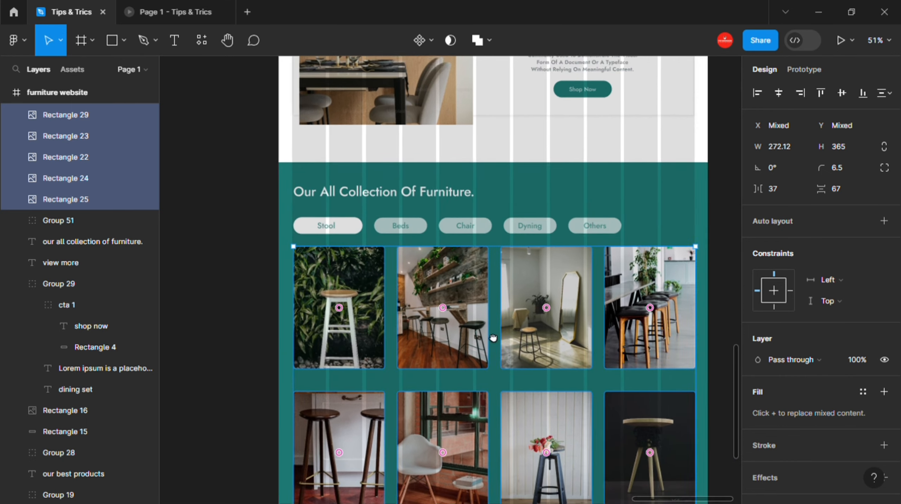
pyautogui.scroll(10, 670, 247)
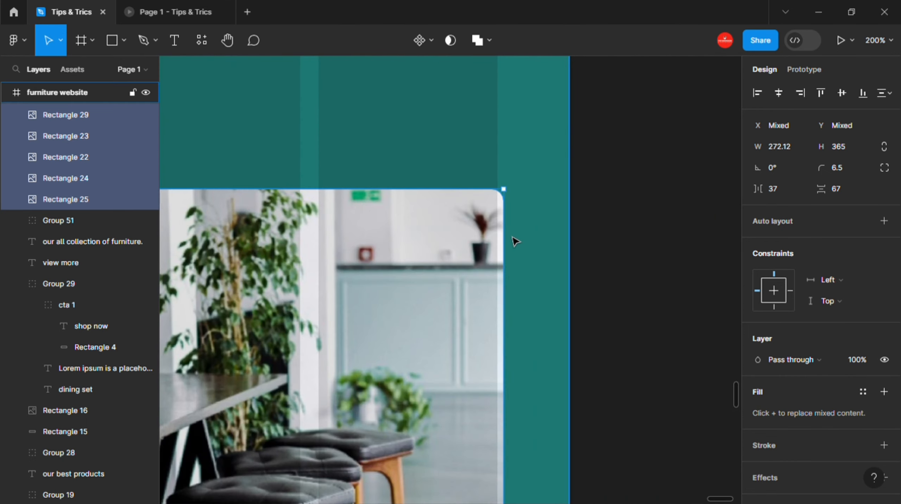
# Step: Align the bottom edges of the mirror image and the bar-stool image in the top row, at Y 2276
pyautogui.click(444, 246)
pyautogui.scroll(-5, 473, 280)
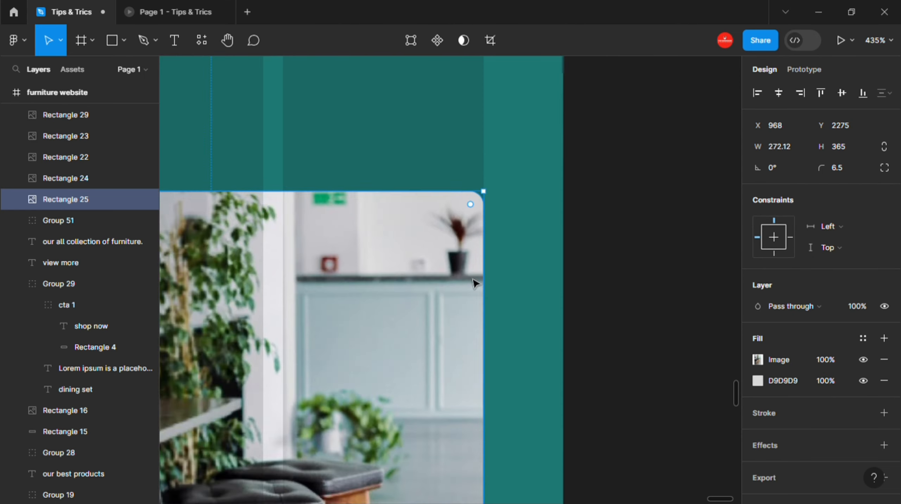
pyautogui.scroll(-3, 457, 314)
pyautogui.keyDown('shift'); pyautogui.click(226, 374); pyautogui.keyUp('shift')
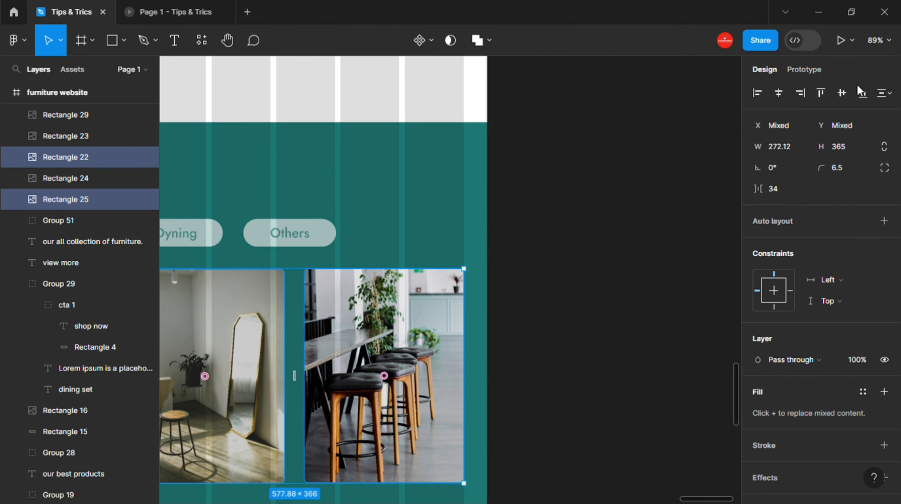
# Step: Align the dark stool image in the bottom row with the bar-stool image above it, at X 968
pyautogui.scroll(-4, 593, 181)
pyautogui.scroll(-2, 537, 240)
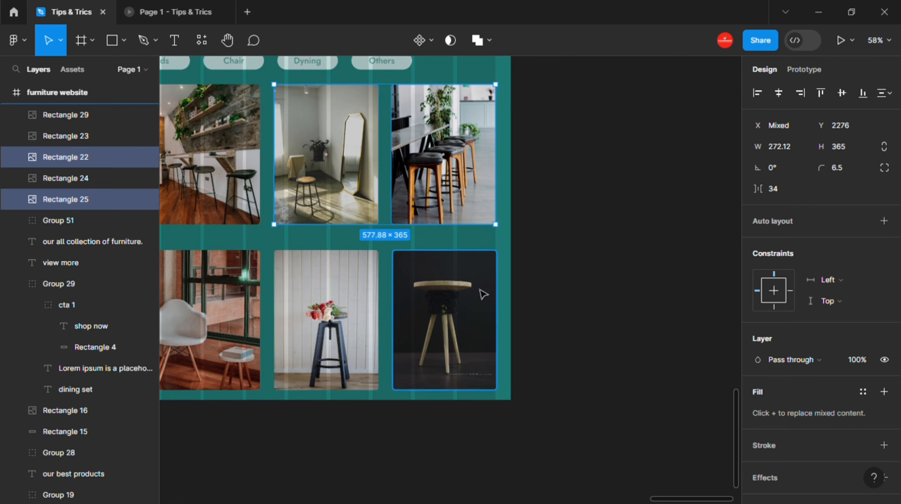
pyautogui.click(483, 296)
pyautogui.keyDown('shift'); pyautogui.click(477, 172); pyautogui.keyUp('shift')
pyautogui.click(757, 92)
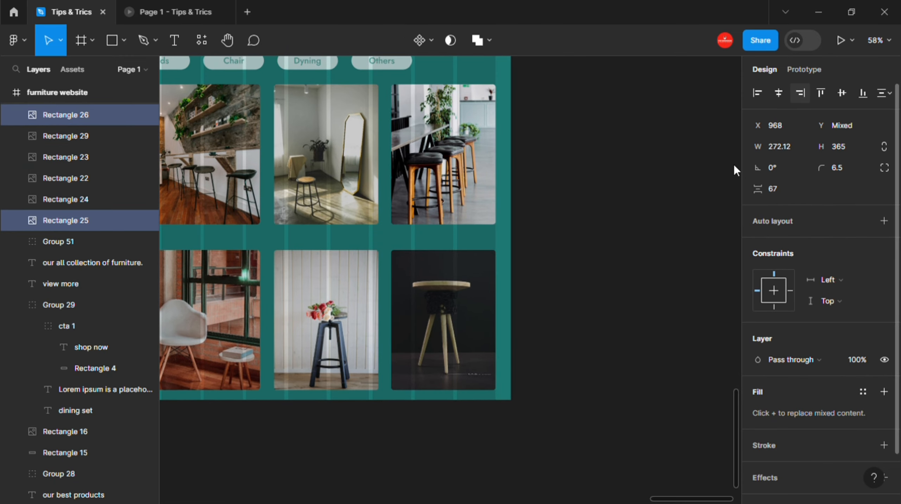
pyautogui.hscroll(-3, 734, 165)
pyautogui.scroll(-1, 734, 164)
pyautogui.hscroll(-2, 601, 326)
pyautogui.press('Escape')
# Step: Distribute the four top-row images evenly with a horizontal spacing of 36
pyautogui.scroll(-2, 601, 326)
pyautogui.scroll(2, 390, 235)
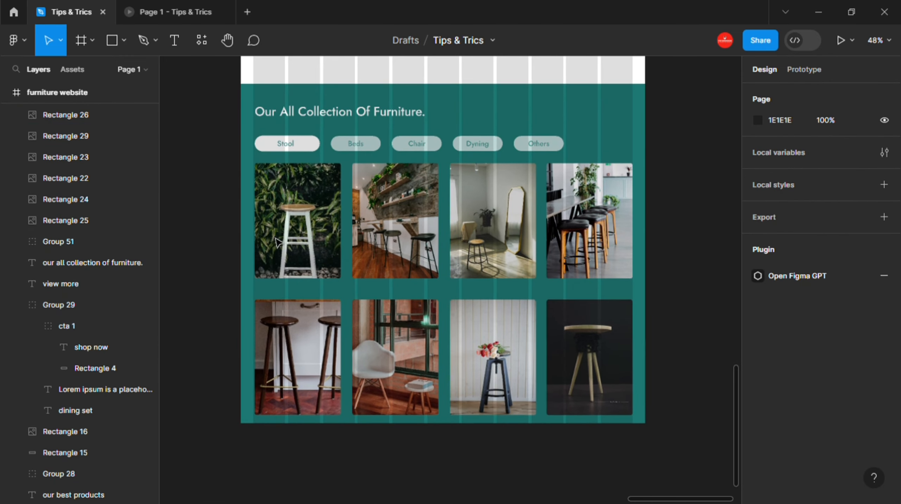
pyautogui.moveTo(252, 160); pyautogui.dragTo(638, 284)
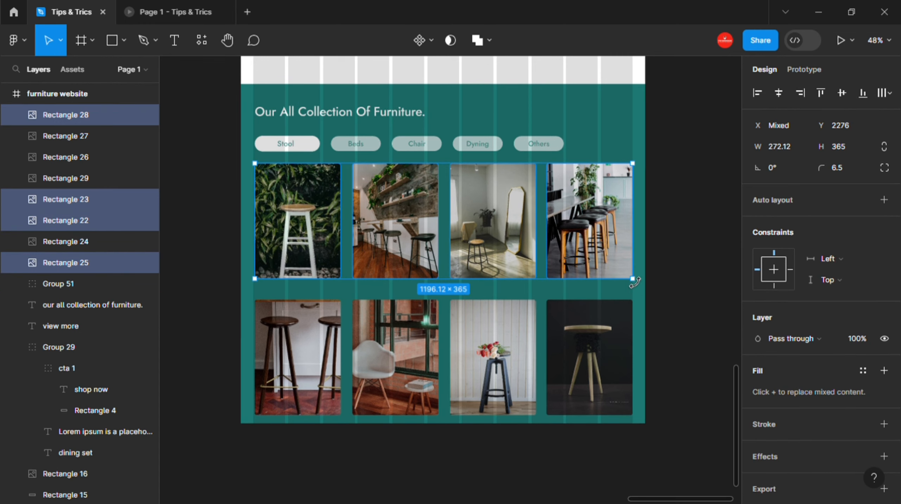
pyautogui.click(622, 268)
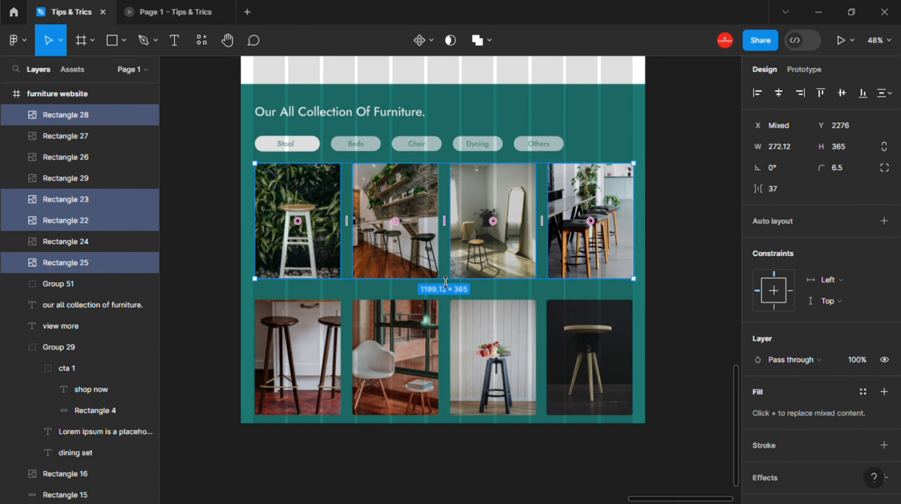
pyautogui.scroll(5, 559, 228)
pyautogui.click(784, 187)
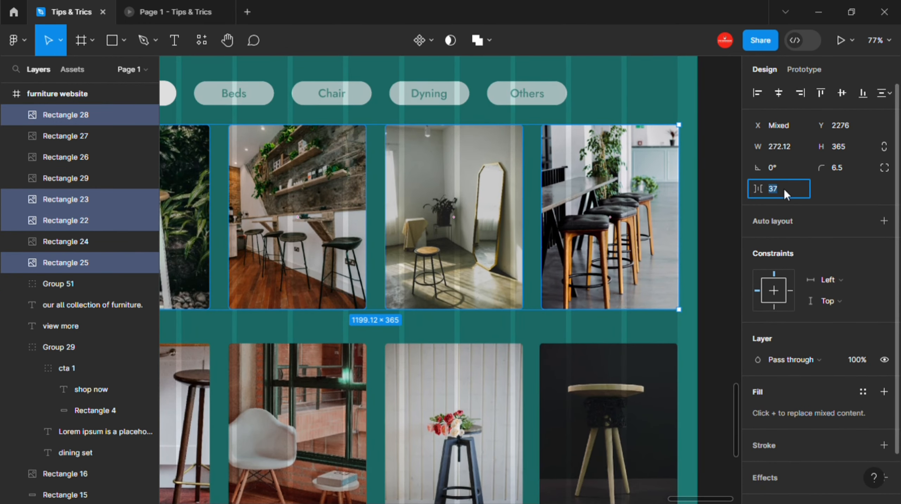
pyautogui.press('Down')
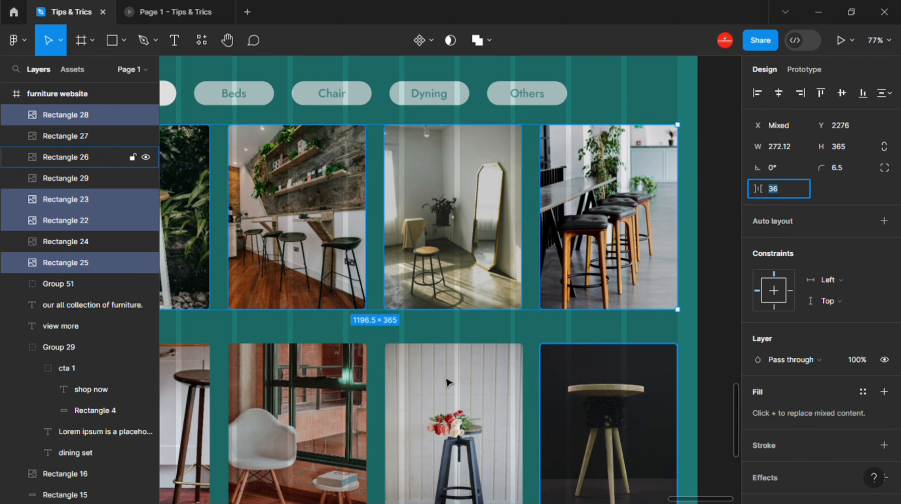
# Step: Right-align the last bottom-row image with the image directly above it in the grid
pyautogui.click(88, 157)
pyautogui.keyDown('ctrl'); pyautogui.click(89, 241); pyautogui.keyUp('ctrl')
pyautogui.scroll(-5, 517, 414)
pyautogui.click(686, 344)
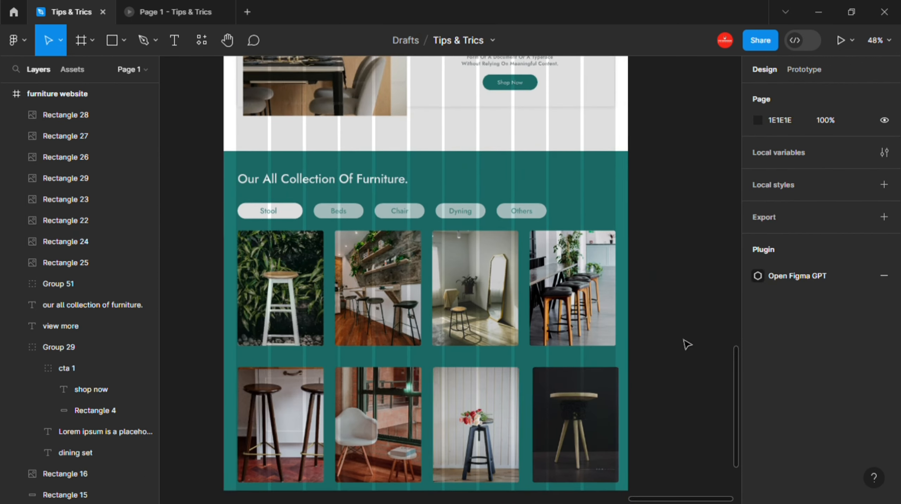
pyautogui.moveTo(685, 344); pyautogui.dragTo(696, 277)
pyautogui.click(586, 352)
pyautogui.keyDown('shift'); pyautogui.click(597, 229); pyautogui.keyUp('shift')
pyautogui.click(757, 93)
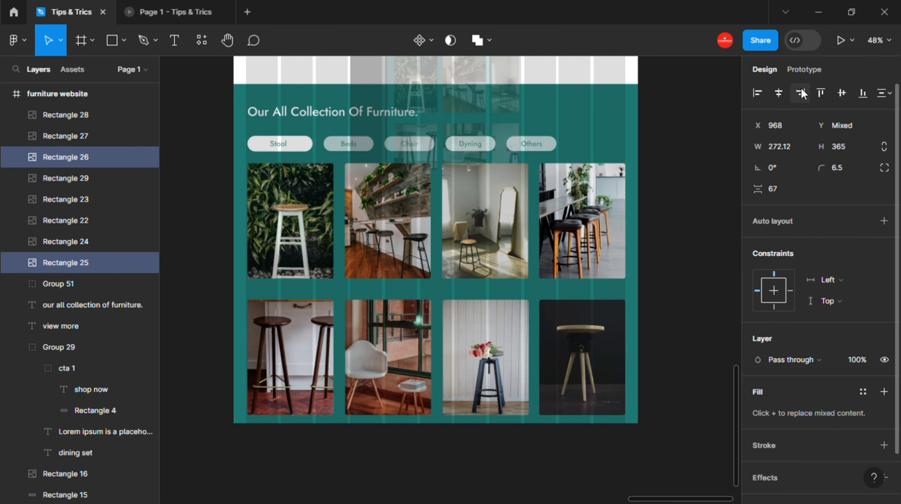
# Step: Distribute the four bottom-row images evenly with a horizontal spacing of 36
pyautogui.click(499, 367)
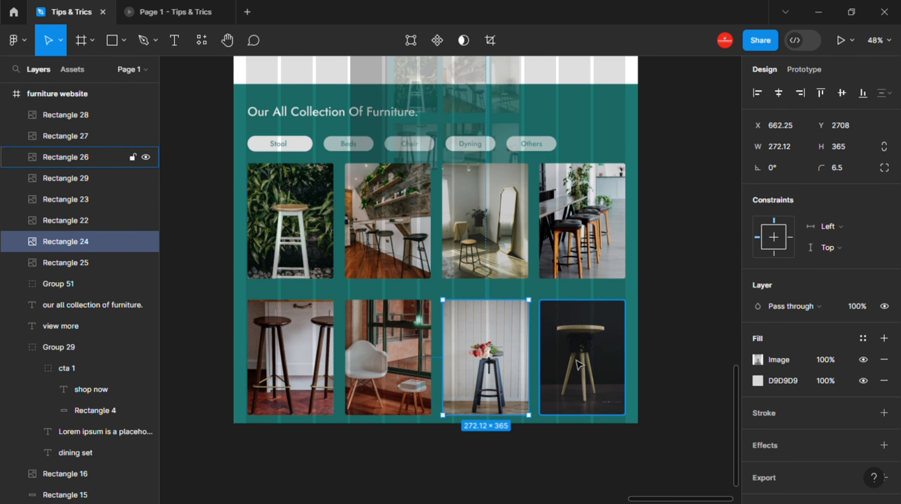
pyautogui.keyDown('shift'); pyautogui.click(613, 363); pyautogui.keyUp('shift')
pyautogui.keyDown('shift'); pyautogui.click(388, 369); pyautogui.keyUp('shift')
pyautogui.keyDown('shift'); pyautogui.click(324, 372); pyautogui.keyUp('shift')
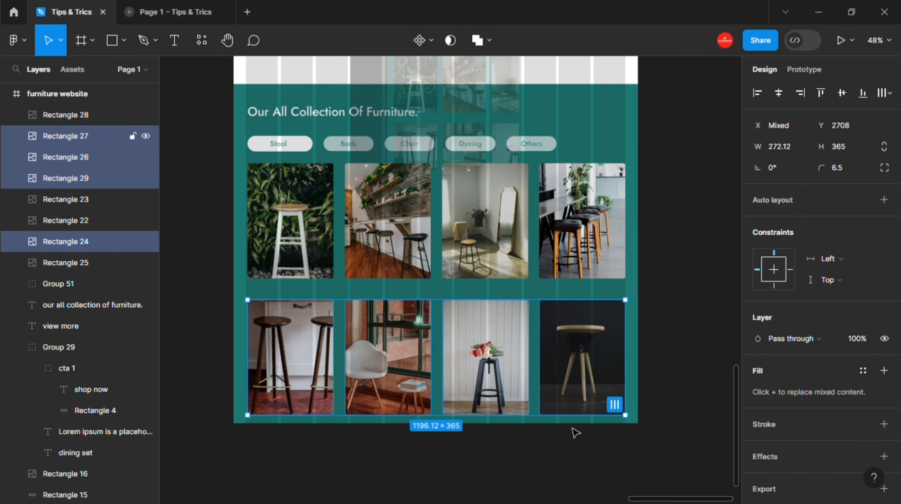
pyautogui.click(615, 406)
pyautogui.click(787, 189)
pyautogui.press('Down')
pyautogui.click(660, 364)
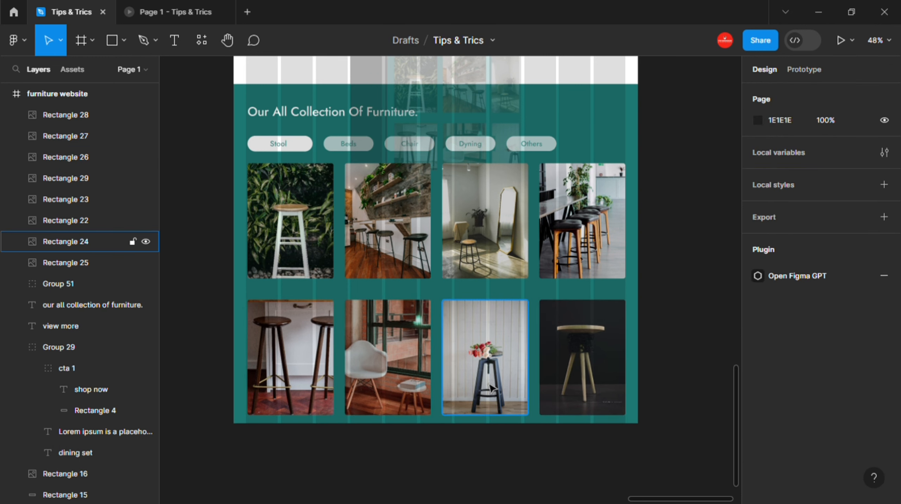
# Step: Extend the furniture website frame downward to a height of 3167
pyautogui.scroll(-5, 309, 244)
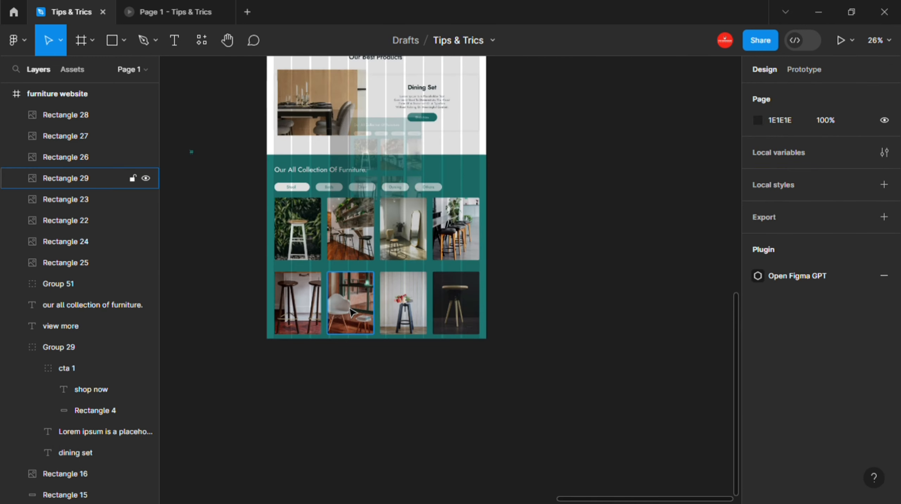
pyautogui.scroll(8, 473, 185)
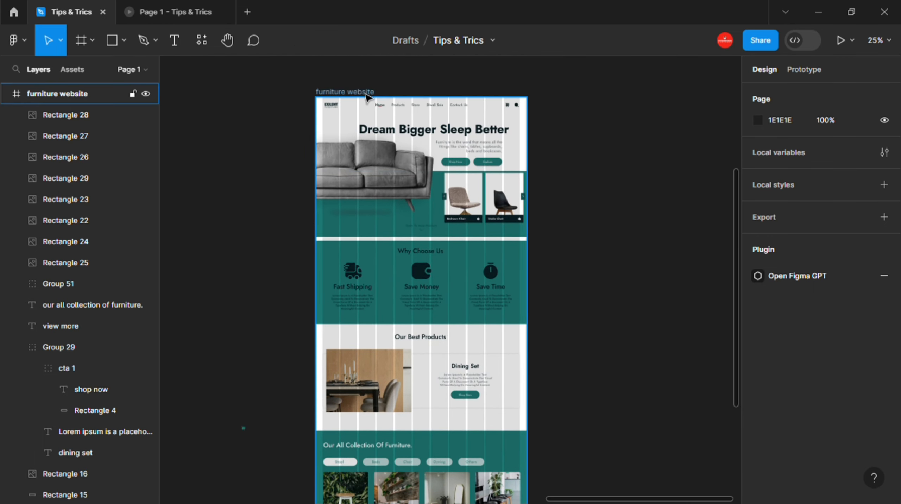
pyautogui.moveTo(623, 407); pyautogui.dragTo(631, 300)
pyautogui.scroll(-1, 630, 302)
pyautogui.moveTo(594, 439); pyautogui.dragTo(577, 384)
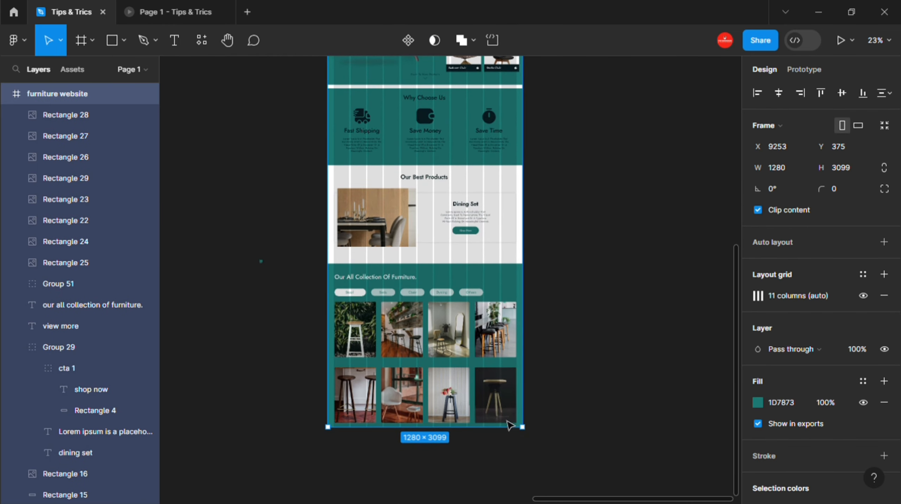
pyautogui.moveTo(446, 446); pyautogui.dragTo(446, 452)
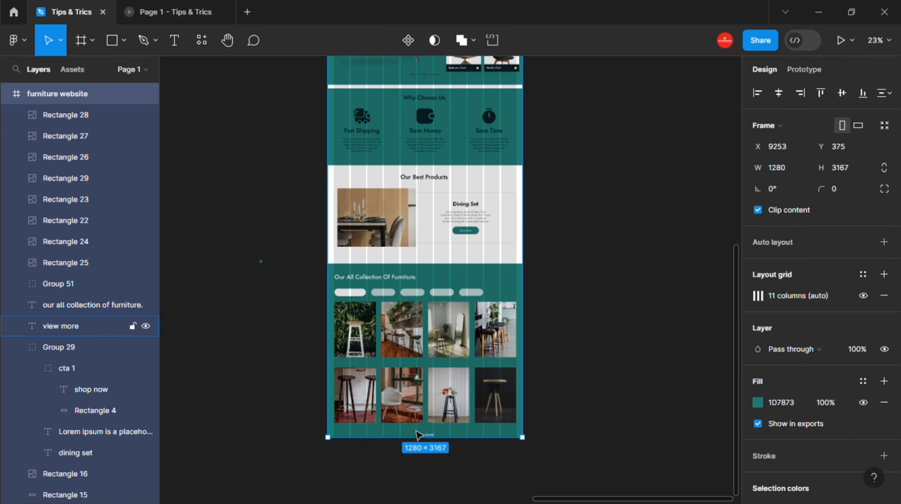
# Step: Nudge the View More text up to Y 3122, between the image grid and the frame's lower edge
pyautogui.scroll(3, 437, 453)
pyautogui.scroll(3, 442, 459)
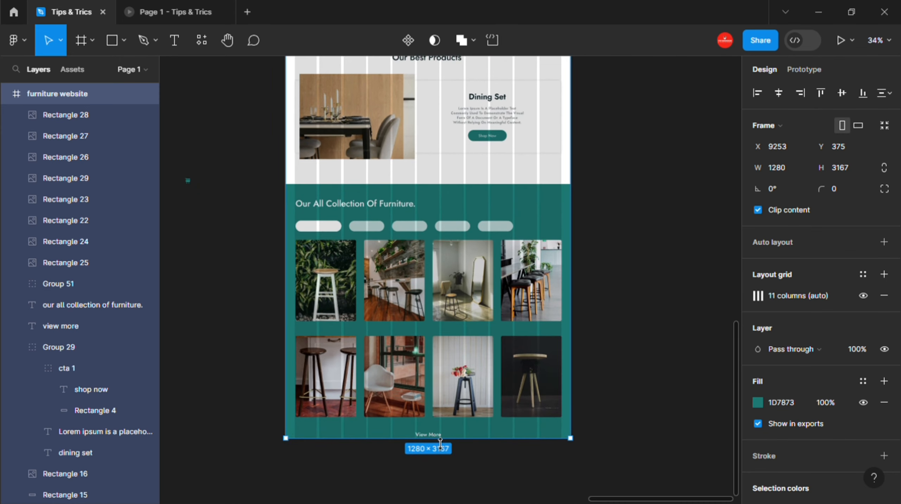
pyautogui.scroll(5, 441, 444)
pyautogui.click(437, 437)
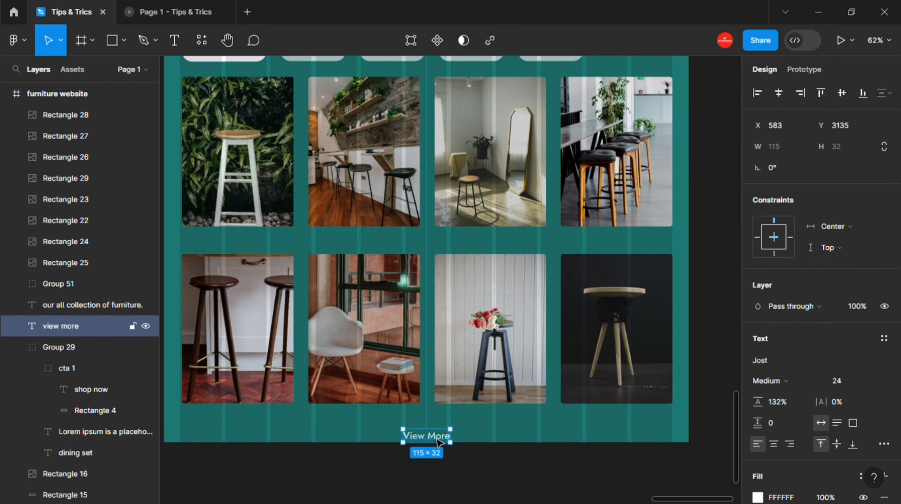
pyautogui.press('Up')
pyautogui.press('Up')
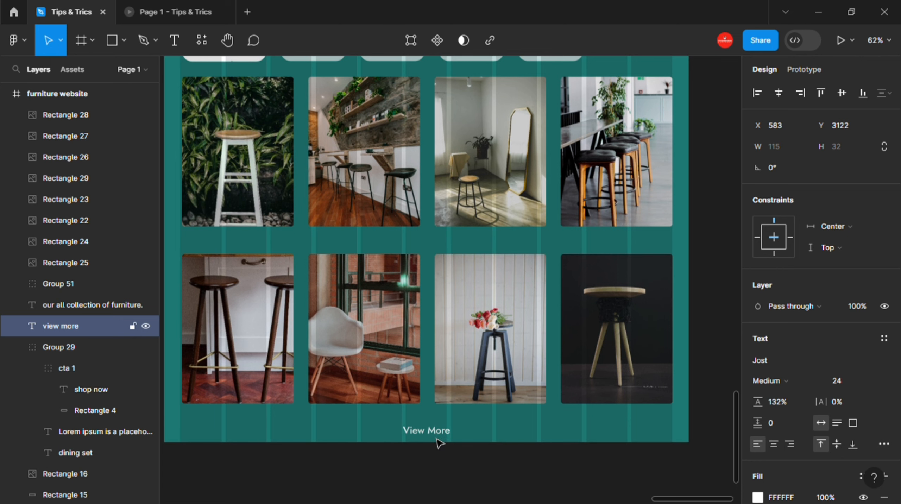
# Step: Move the shopping cart icon from beside the frame into the gap between the image rows and set its fill to white, FFFFFF
pyautogui.scroll(-3, 437, 443)
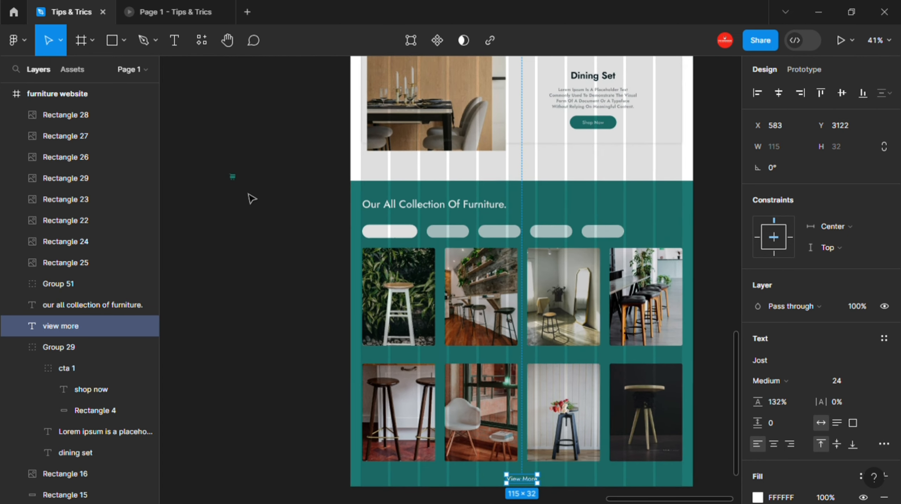
pyautogui.click(237, 181)
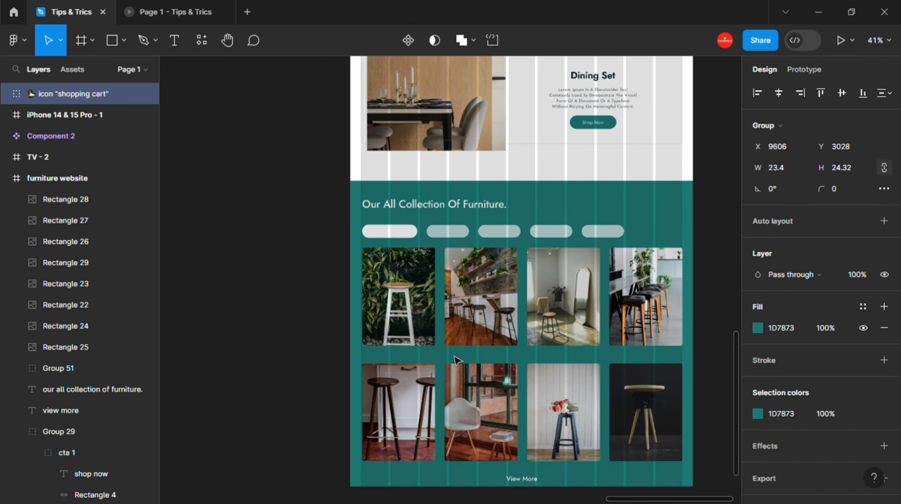
pyautogui.moveTo(455, 358); pyautogui.dragTo(450, 354)
pyautogui.scroll(4, 450, 354)
pyautogui.click(758, 413)
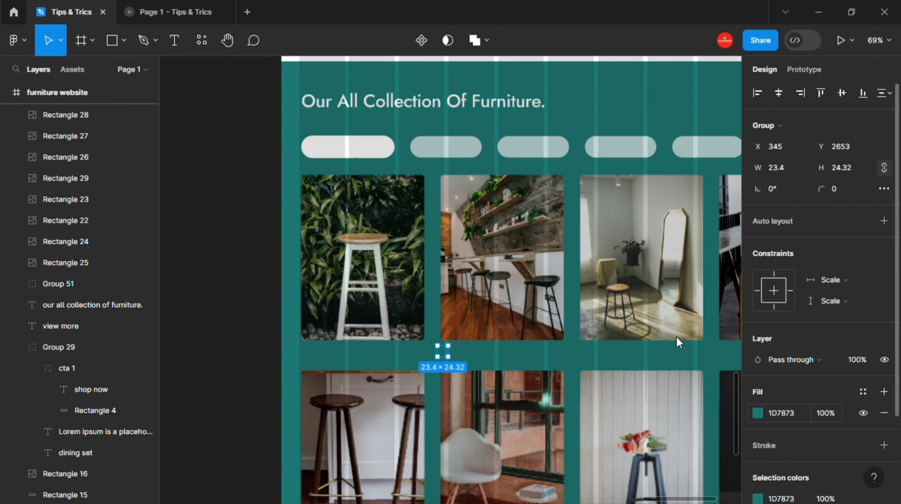
pyautogui.moveTo(664, 263); pyautogui.dragTo(585, 135)
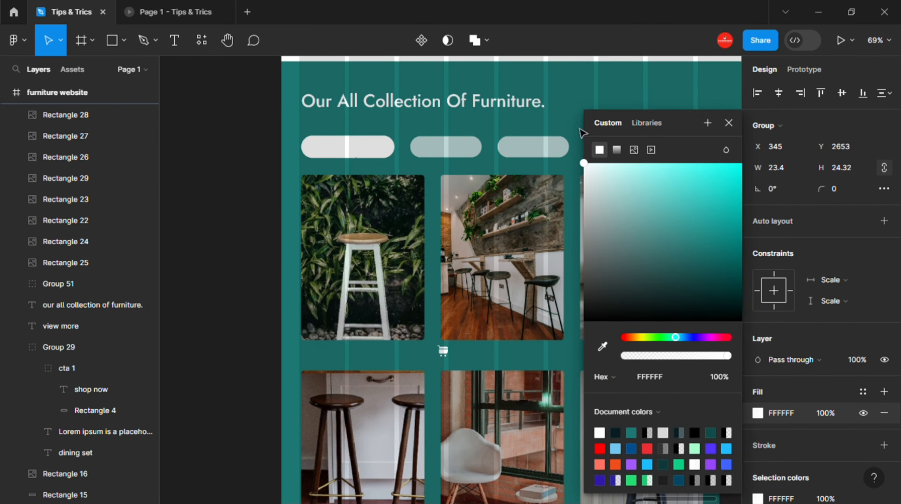
pyautogui.click(729, 123)
pyautogui.moveTo(515, 330); pyautogui.dragTo(533, 296)
pyautogui.hotkey('ctrl', 'z')
# Step: Nudge the four bottom-row images down together to leave more room beneath the top row
pyautogui.moveTo(517, 422); pyautogui.dragTo(461, 337)
pyautogui.scroll(-1, 461, 393)
pyautogui.scroll(-2, 462, 396)
pyautogui.moveTo(284, 295); pyautogui.dragTo(672, 387)
pyautogui.hotkey('shift', 'Down')
pyautogui.hotkey('shift', 'Down')
pyautogui.hotkey('shift', 'Down')
pyautogui.hotkey('shift', 'Down')
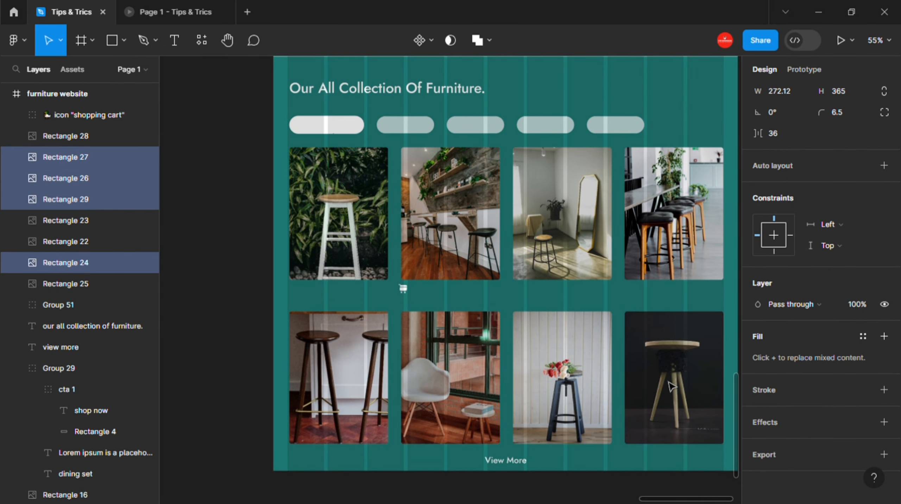
pyautogui.moveTo(619, 372); pyautogui.dragTo(647, 375)
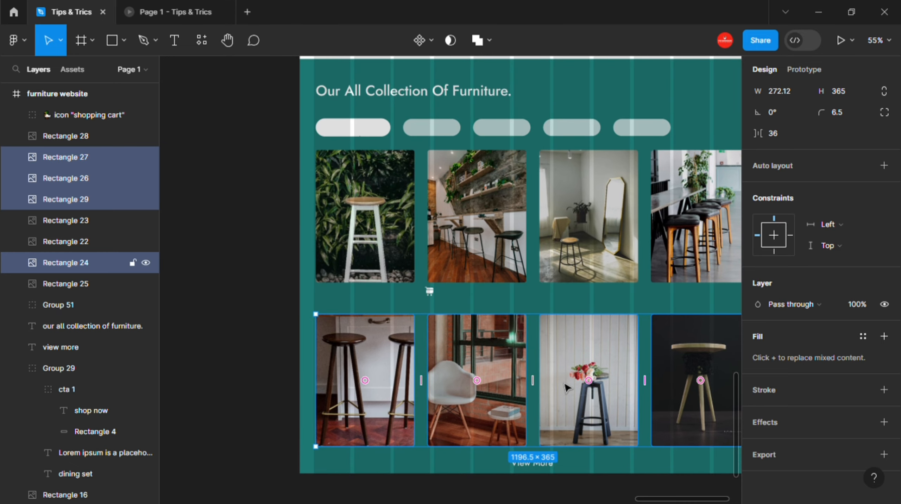
# Step: Add the text label "Gardan Stool" beneath the first top-row stool image
pyautogui.scroll(5, 318, 322)
pyautogui.press('t')
pyautogui.click(334, 270)
pyautogui.write('g')
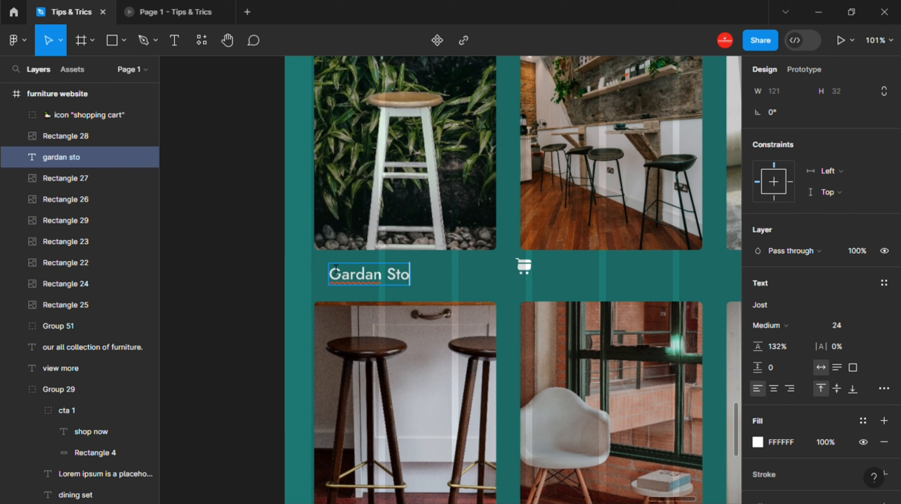
pyautogui.press('Escape')
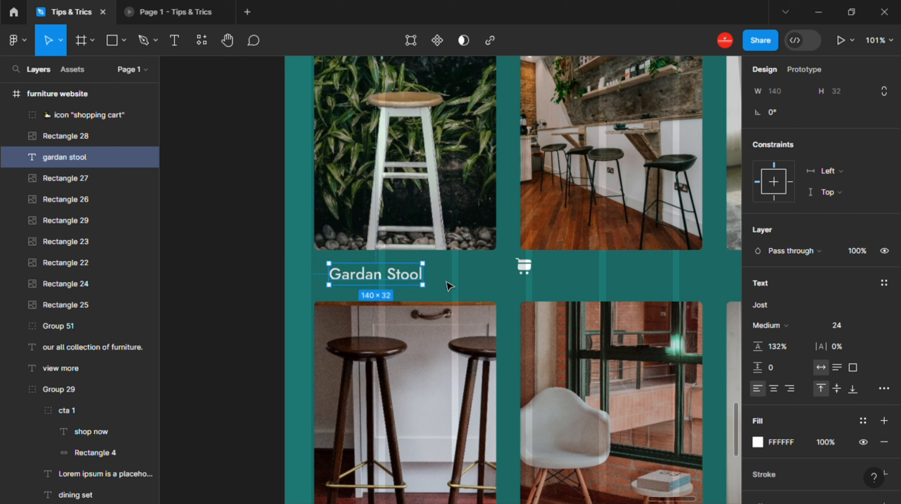
# Step: Correct the spelling of the label's first word so the text reads "Garden Stool"
pyautogui.doubleClick(383, 279)
pyautogui.rightClick(379, 276)
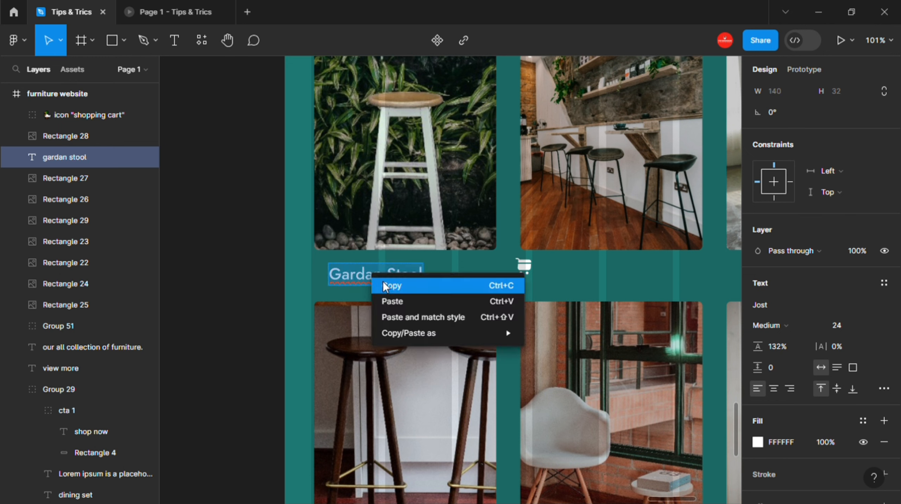
pyautogui.click(367, 278)
pyautogui.moveTo(384, 280); pyautogui.dragTo(345, 276)
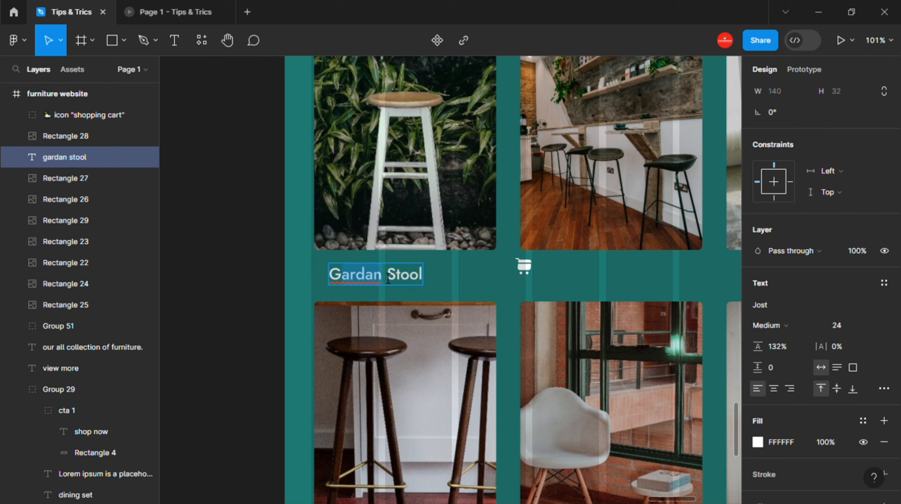
pyautogui.doubleClick(374, 282)
pyautogui.rightClick(384, 282)
pyautogui.click(393, 286)
pyautogui.press('Escape')
# Step: Left-align the Garden Stool label with the image above it and nudge it up to Y 2642
pyautogui.keyDown('shift'); pyautogui.click(439, 235); pyautogui.keyUp('shift')
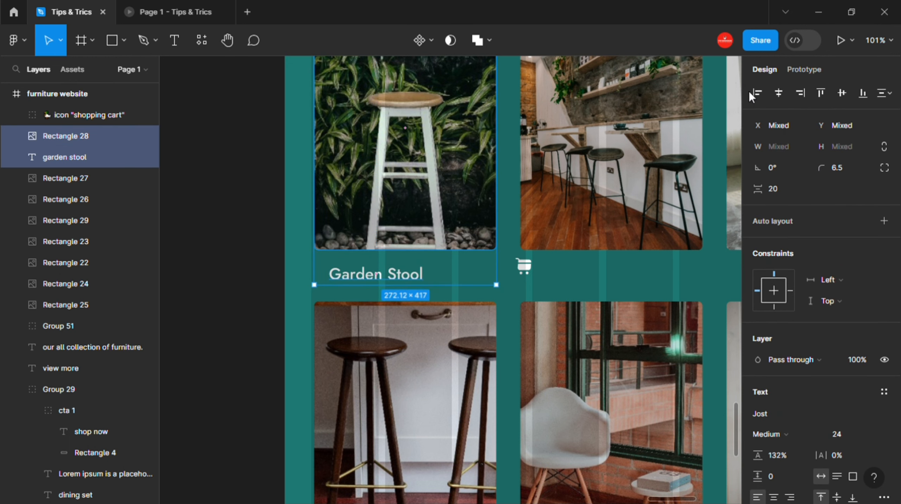
pyautogui.click(755, 92)
pyautogui.click(373, 283)
pyautogui.hotkey('shift', 'Up')
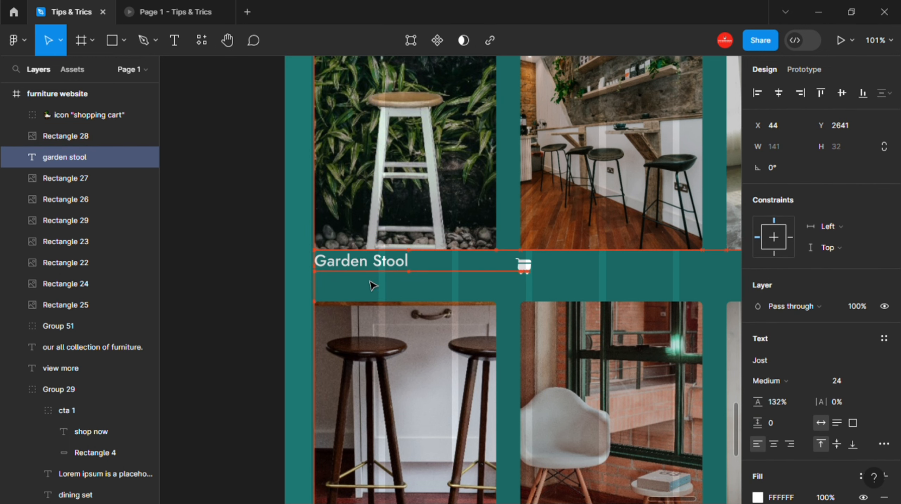
pyautogui.scroll(5, 373, 286)
pyautogui.press('Up')
pyautogui.press('Up')
pyautogui.press('Up')
pyautogui.press('Up')
pyautogui.press('Up')
pyautogui.press('Up')
pyautogui.press('Up')
pyautogui.press('Up')
pyautogui.press('Up')
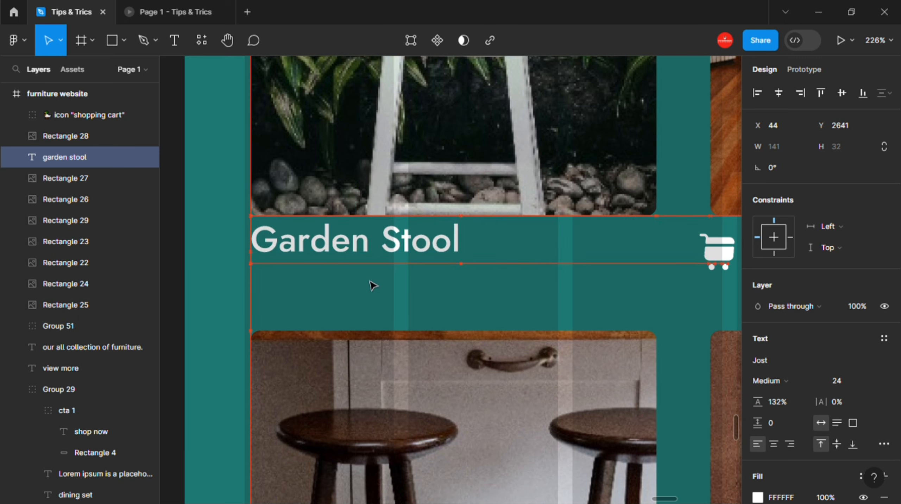
# Step: Scale the Garden Stool label by 1.1x
pyautogui.write('k')
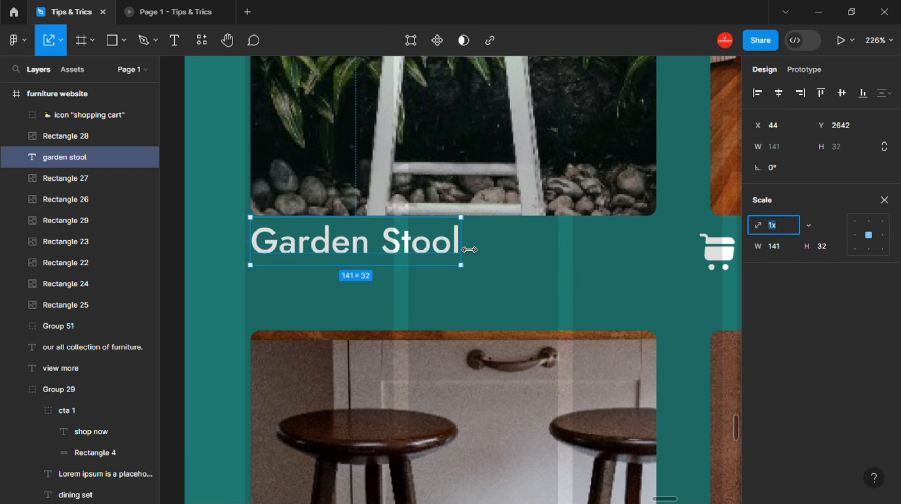
pyautogui.write('1.1')
pyautogui.press('Return')
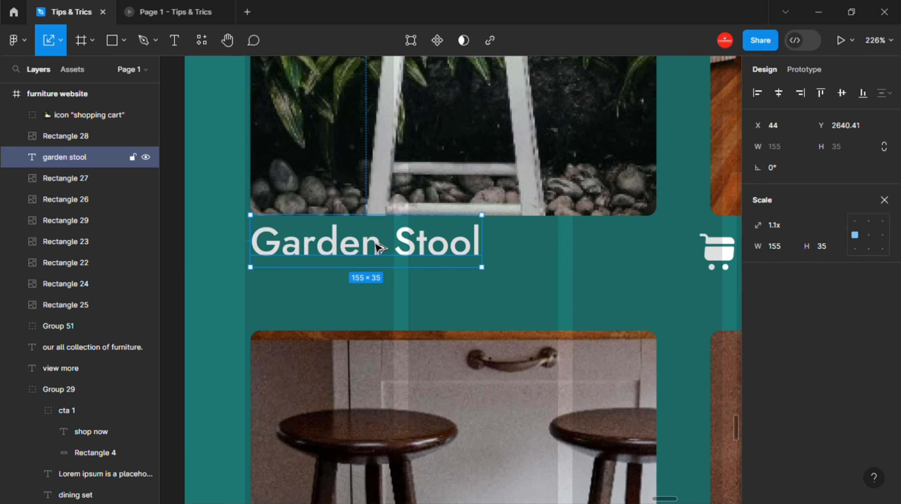
# Step: Duplicate the label directly below itself, scale the copy to 0.65x and change its text to "$230"
pyautogui.keyDown('alt'); pyautogui.moveTo(381, 240); pyautogui.dragTo(379, 303); pyautogui.keyUp('alt')
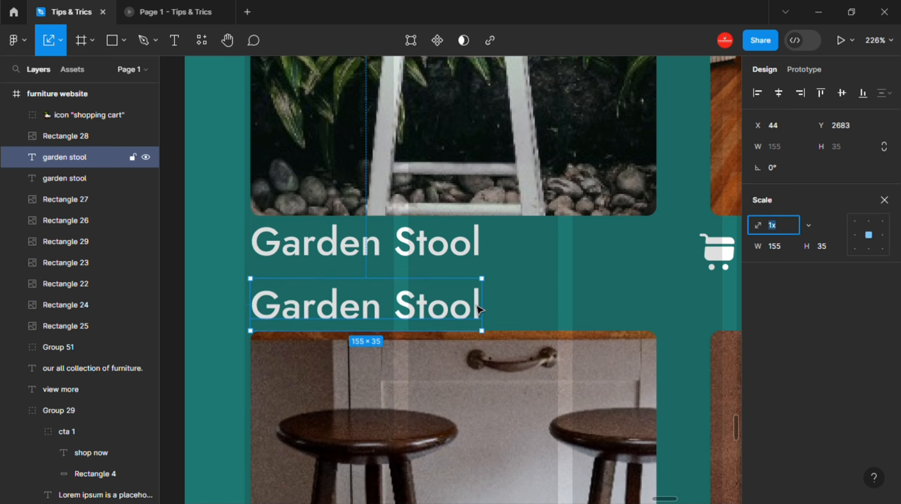
pyautogui.moveTo(481, 310); pyautogui.dragTo(404, 302)
pyautogui.moveTo(299, 311); pyautogui.dragTo(299, 292)
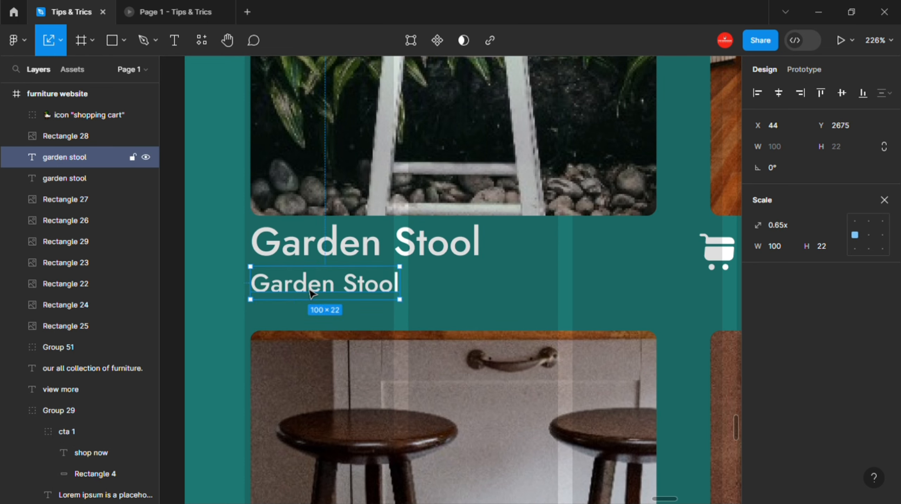
pyautogui.doubleClick(311, 293)
pyautogui.write('$230')
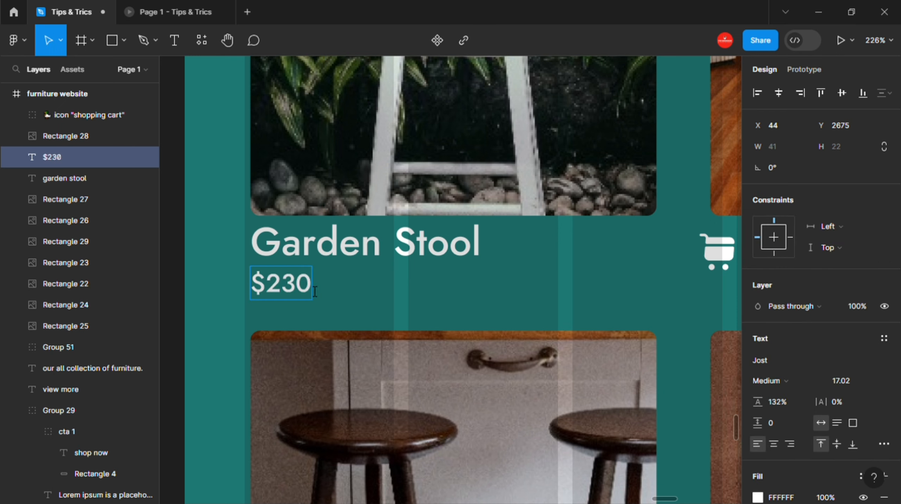
pyautogui.press('Escape')
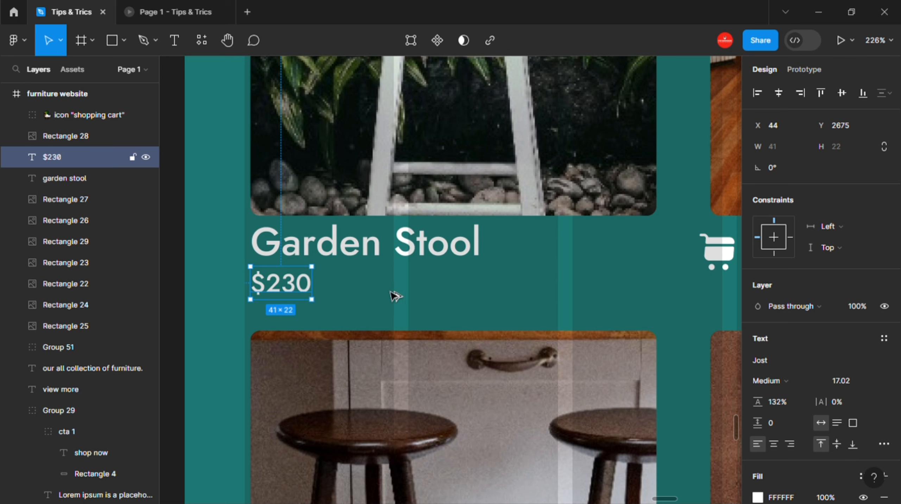
# Step: Place a copy of the $230 price beside it and scale the original price up to about 53 wide
pyautogui.moveTo(300, 292); pyautogui.dragTo(371, 293)
pyautogui.keyDown('shift'); pyautogui.click(292, 288); pyautogui.keyUp('shift')
pyautogui.click(307, 290)
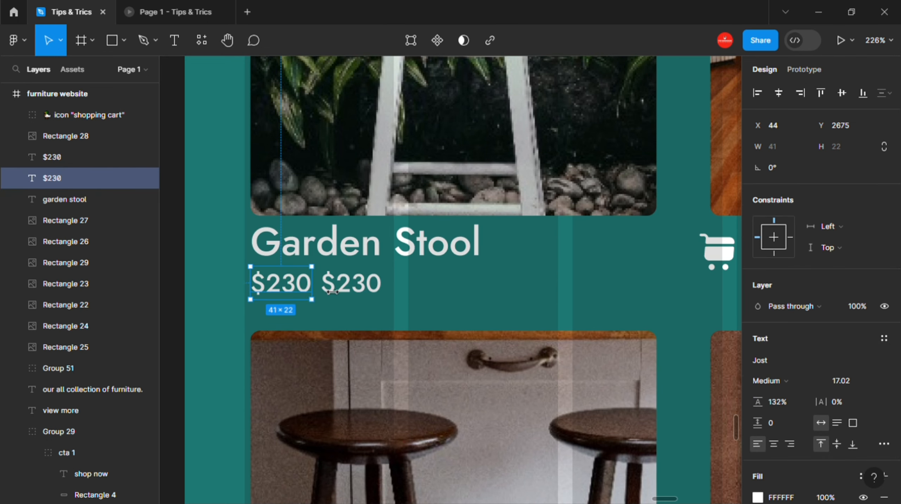
pyautogui.press('k')
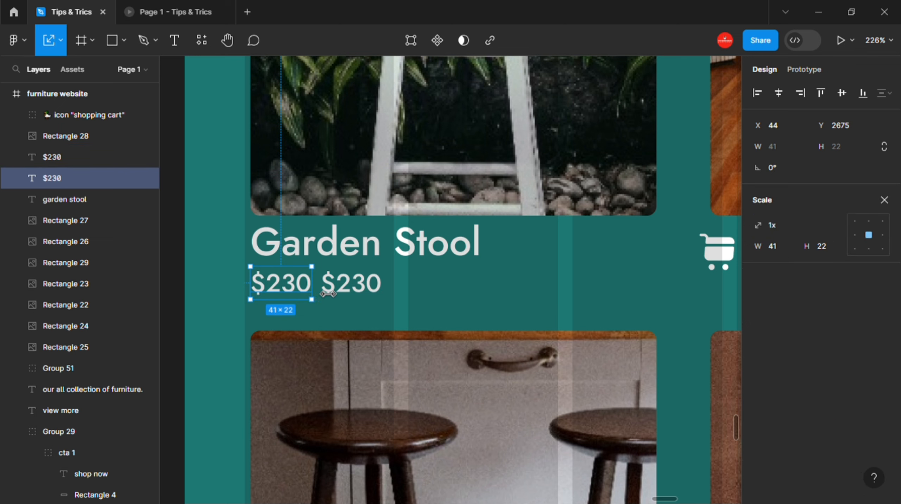
pyautogui.moveTo(324, 294); pyautogui.dragTo(328, 293)
pyautogui.keyDown('shift'); pyautogui.click(371, 243); pyautogui.keyUp('shift')
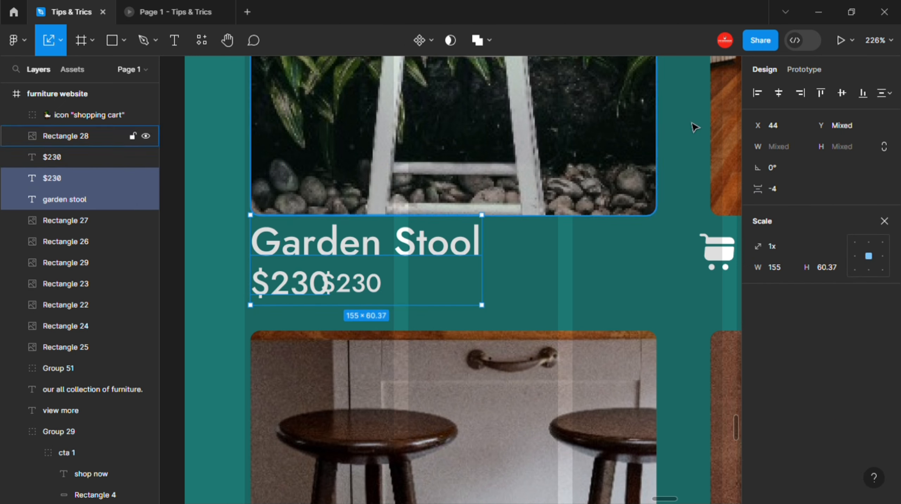
pyautogui.keyDown('shift'); pyautogui.click(412, 194); pyautogui.keyUp('shift')
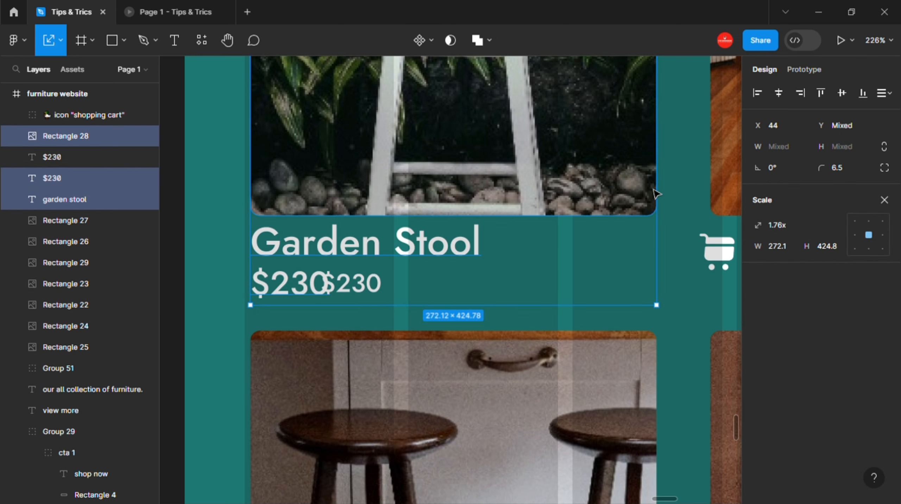
pyautogui.press('Escape')
# Step: Move the smaller $230 price to X 104 and apply a strikethrough to it
pyautogui.click(361, 290)
pyautogui.moveTo(361, 291); pyautogui.dragTo(380, 290)
pyautogui.click(885, 200)
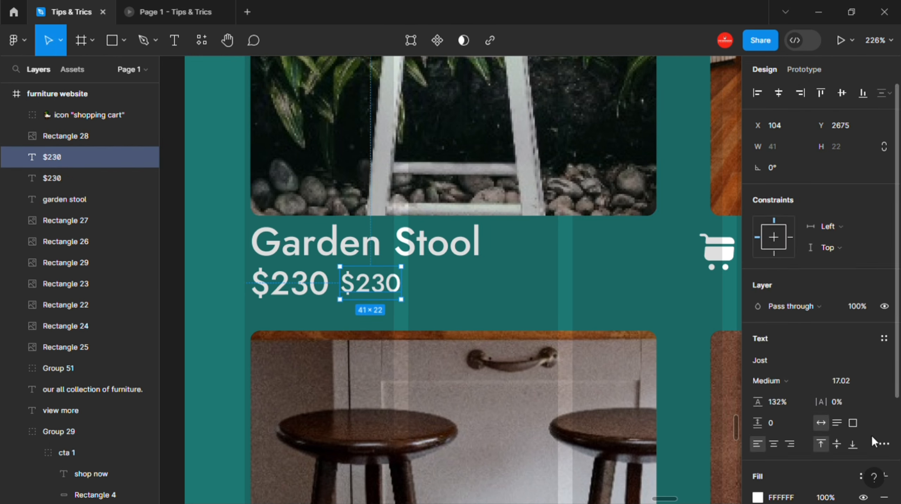
pyautogui.click(884, 444)
pyautogui.click(726, 339)
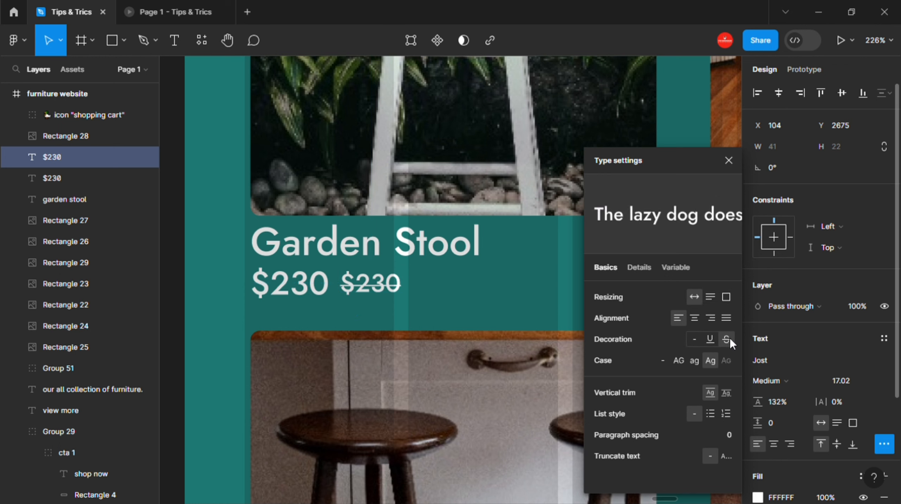
# Step: Set the struck-through price's layer opacity to 50% and its fill color to FF0000
pyautogui.click(857, 309)
pyautogui.write('50')
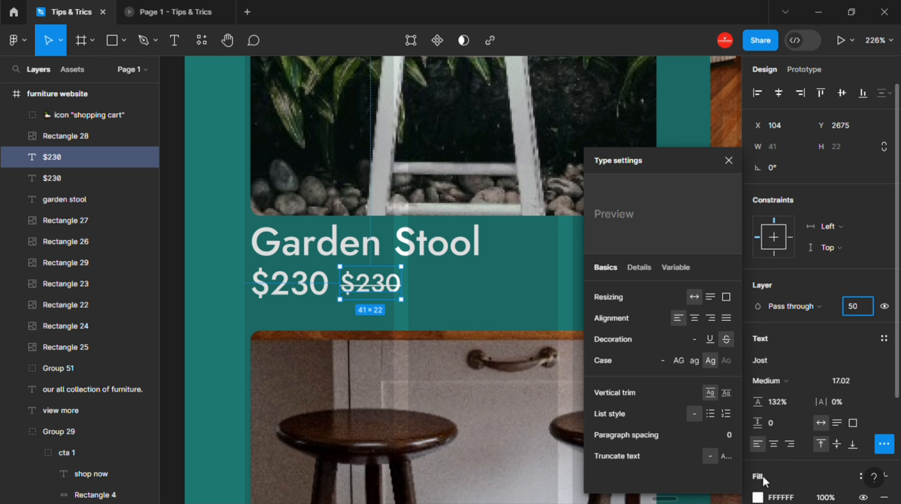
pyautogui.click(758, 497)
pyautogui.write('FF0000')
pyautogui.press('Return')
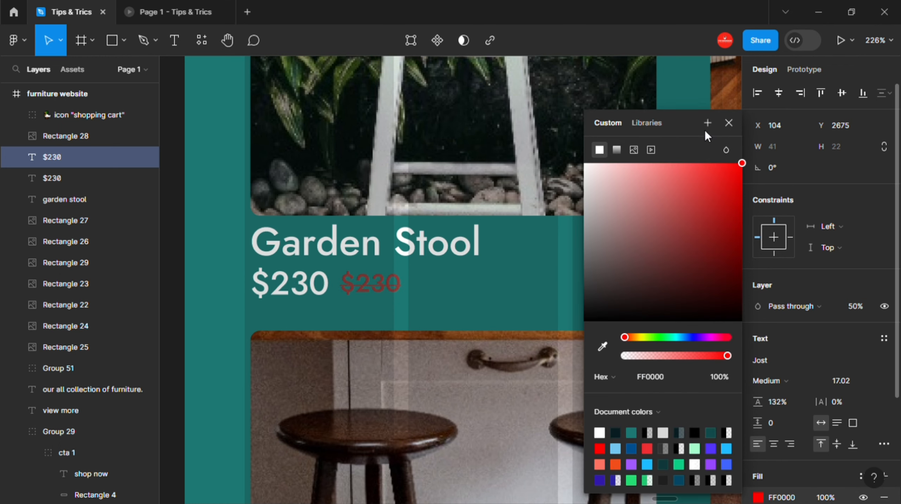
pyautogui.click(729, 123)
pyautogui.click(533, 296)
# Step: Move the shopping cart icon beneath the first stool image, across from the price
pyautogui.scroll(-1, 533, 296)
pyautogui.scroll(-2, 644, 284)
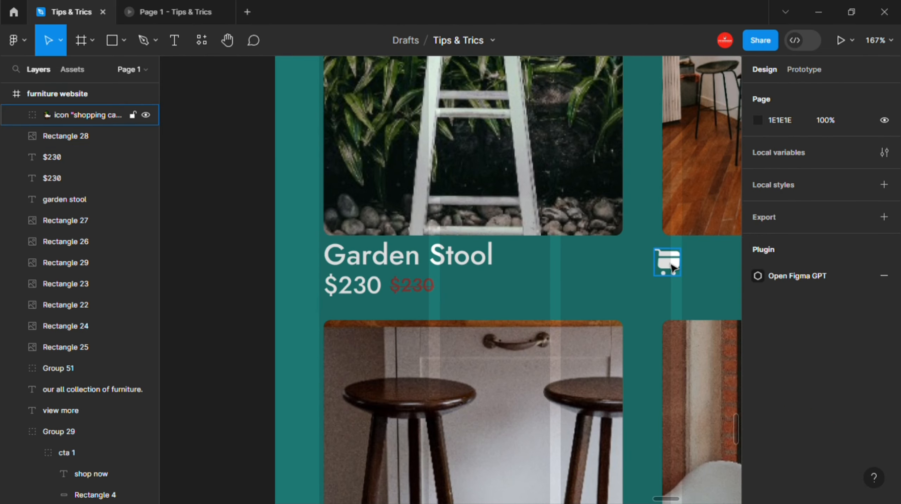
pyautogui.moveTo(665, 261); pyautogui.dragTo(600, 278)
# Step: Group the two $230 prices, and group that pair with the Garden Stool label
pyautogui.click(355, 290)
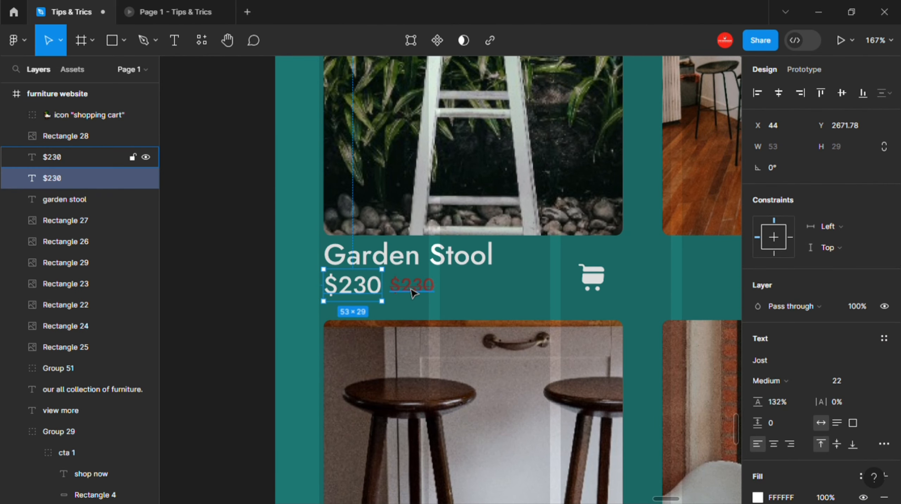
pyautogui.keyDown('shift'); pyautogui.click(412, 288); pyautogui.keyUp('shift')
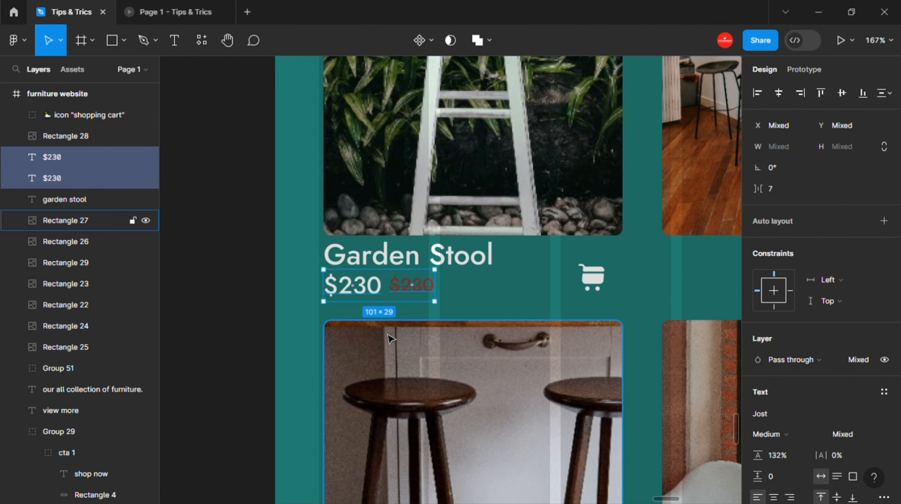
pyautogui.hotkey('ctrl', 'g')
pyautogui.keyDown('shift'); pyautogui.click(402, 265); pyautogui.keyUp('shift')
pyautogui.hotkey('ctrl', 'g')
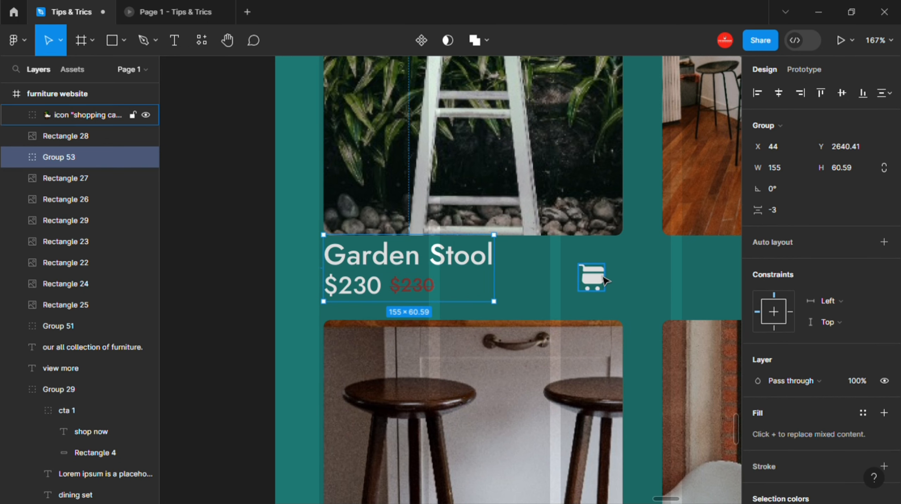
# Step: Vertically center the cart icon with the text group and wrap both in a horizontal auto layout frame
pyautogui.keyDown('shift'); pyautogui.click(600, 279); pyautogui.keyUp('shift')
pyautogui.click(841, 93)
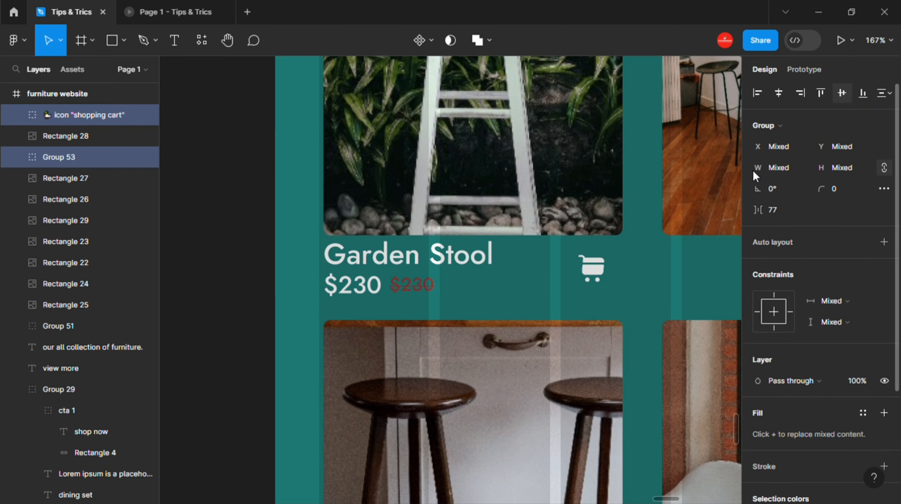
pyautogui.click(602, 275)
pyautogui.click(408, 268)
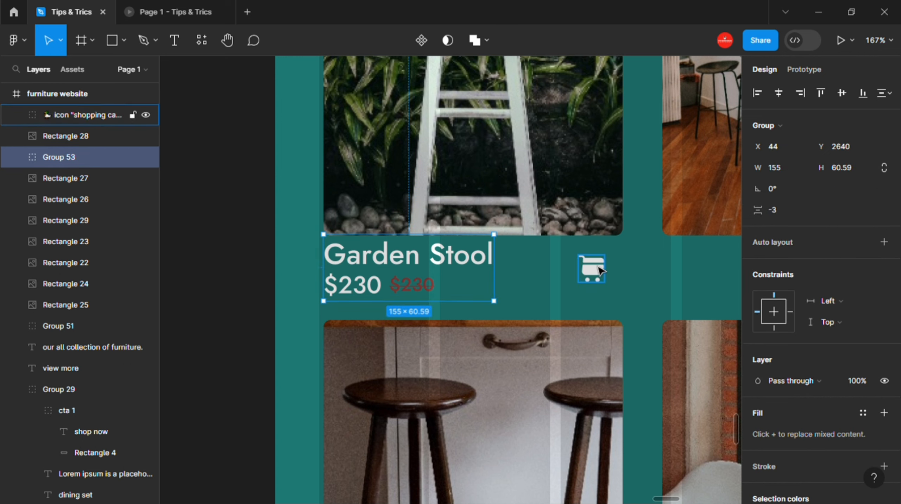
pyautogui.keyDown('shift'); pyautogui.click(598, 282); pyautogui.keyUp('shift')
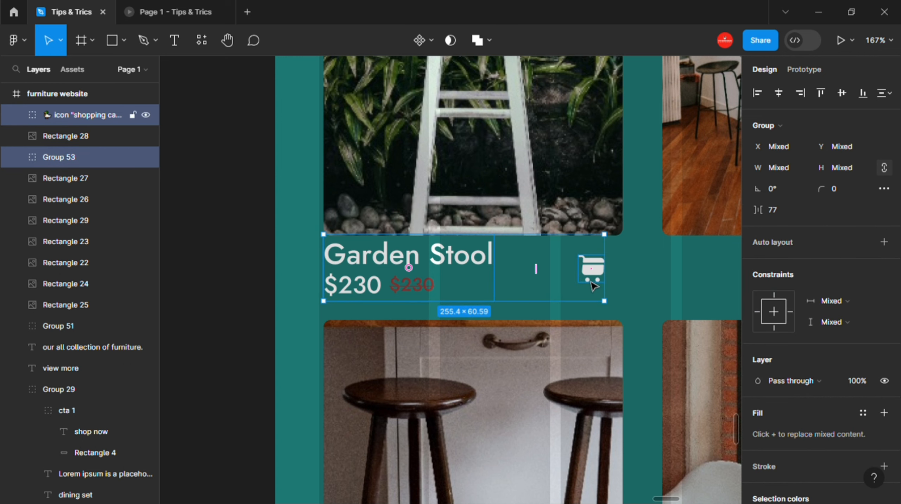
pyautogui.hotkey('shift', 'a')
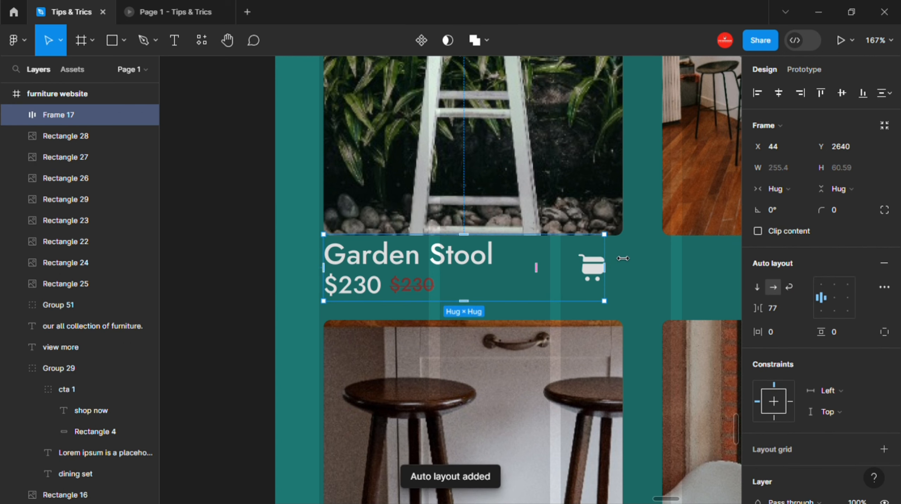
# Step: Widen the auto layout frame to 272, with horizontal padding of 10 and an item gap of 67
pyautogui.moveTo(623, 258); pyautogui.dragTo(623, 258)
pyautogui.click(779, 332)
pyautogui.write('16')
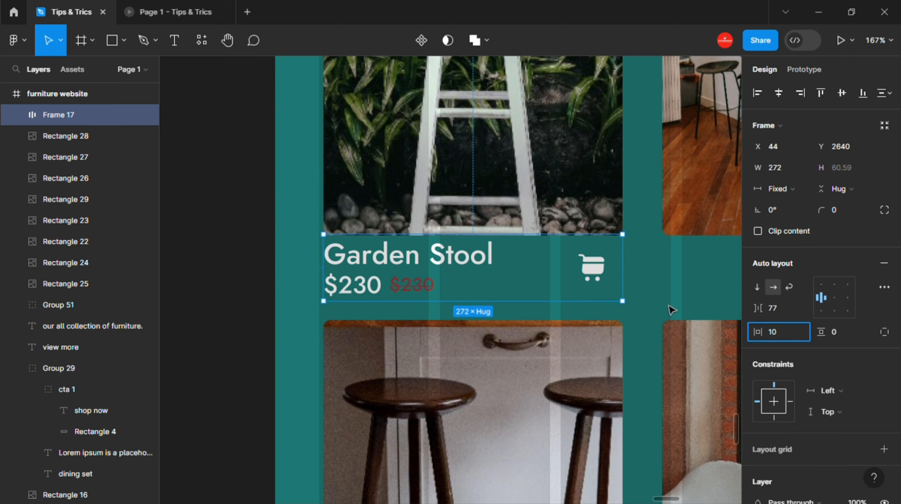
pyautogui.click(670, 307)
pyautogui.click(600, 266)
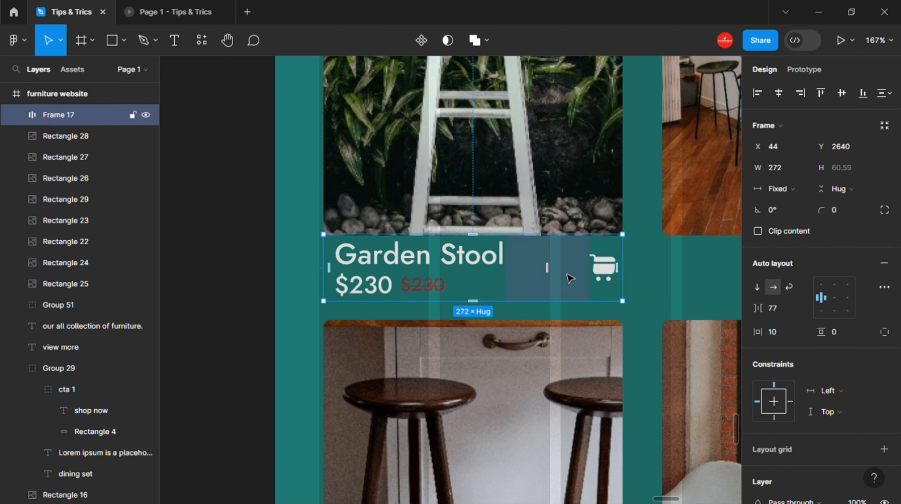
pyautogui.moveTo(550, 272); pyautogui.dragTo(549, 273)
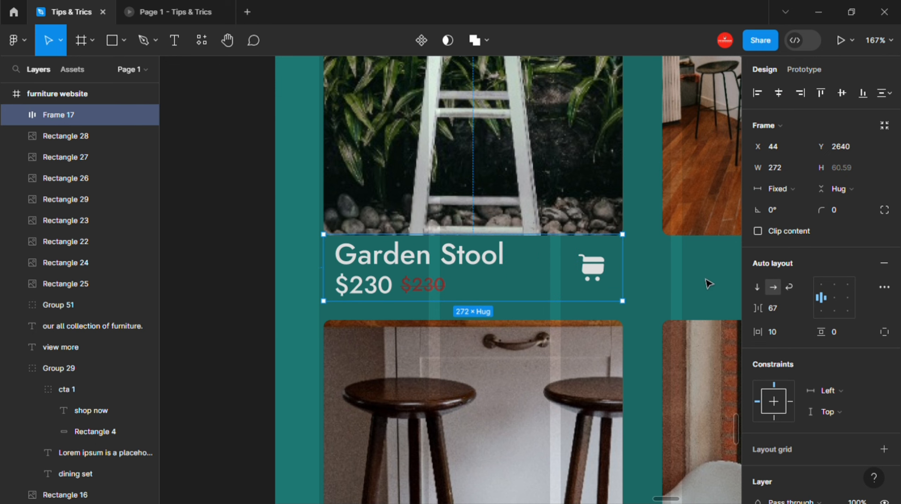
# Step: Add an FFFFFF fill to the product frame and recolor its Garden Stool name and main price to teal 1D7873
pyautogui.scroll(-5, 864, 388)
pyautogui.click(884, 337)
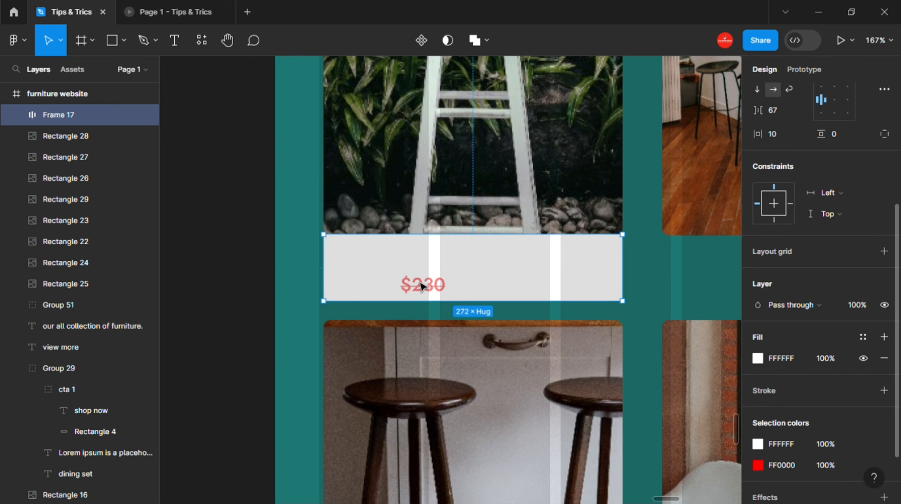
pyautogui.click(386, 262)
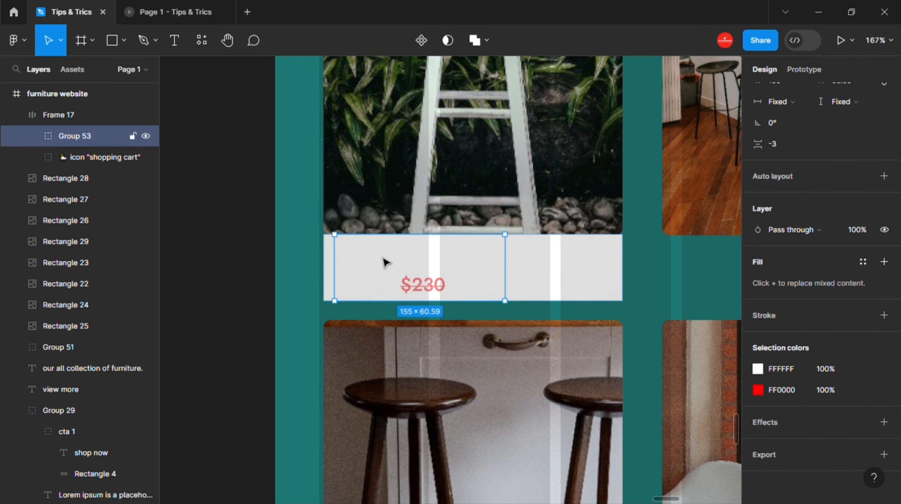
pyautogui.click(384, 261)
pyautogui.press('i')
pyautogui.click(312, 267)
pyautogui.click(371, 300)
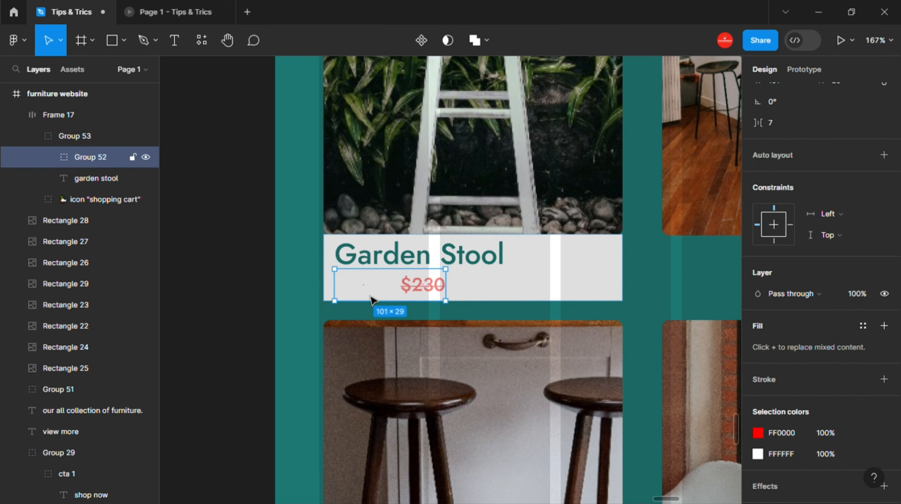
pyautogui.doubleClick(365, 294)
pyautogui.click(307, 294)
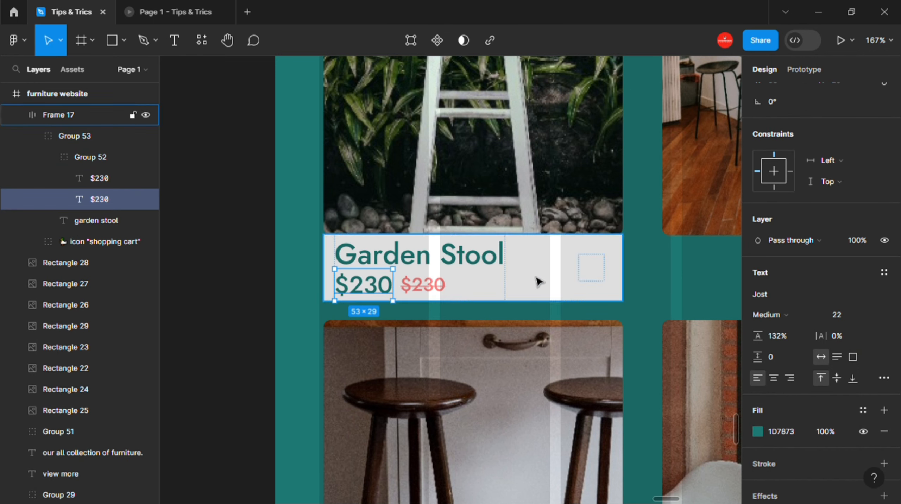
# Step: Recolor the cart icon in the product frame to teal 1D7873
pyautogui.click(590, 267)
pyautogui.press('i')
pyautogui.click(290, 299)
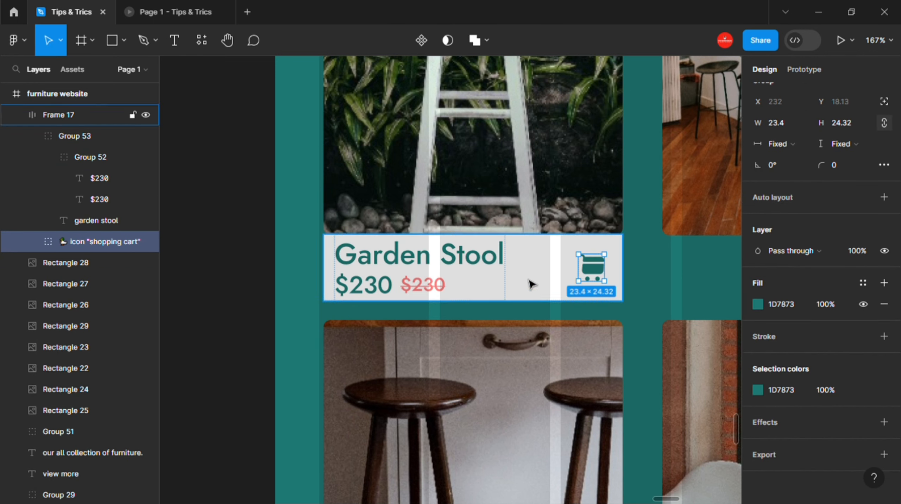
# Step: Move the whole product frame up to Y 2582 so it overlays the lower edge of the first stool image
pyautogui.press('Escape')
pyautogui.hotkey('shift', 'Up')
pyautogui.hotkey('shift', 'Up')
pyautogui.hotkey('shift', 'Up')
pyautogui.hotkey('shift', 'Up')
pyautogui.hotkey('shift', 'Up')
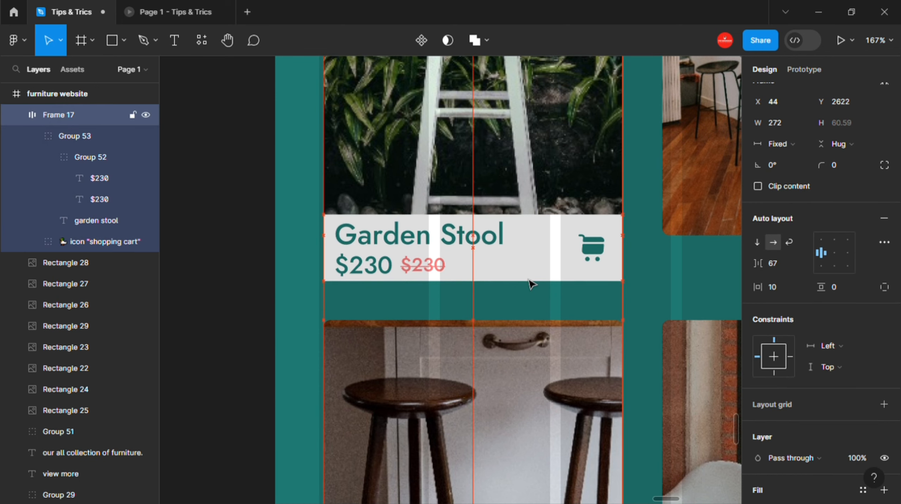
pyautogui.hotkey('shift', 'Up')
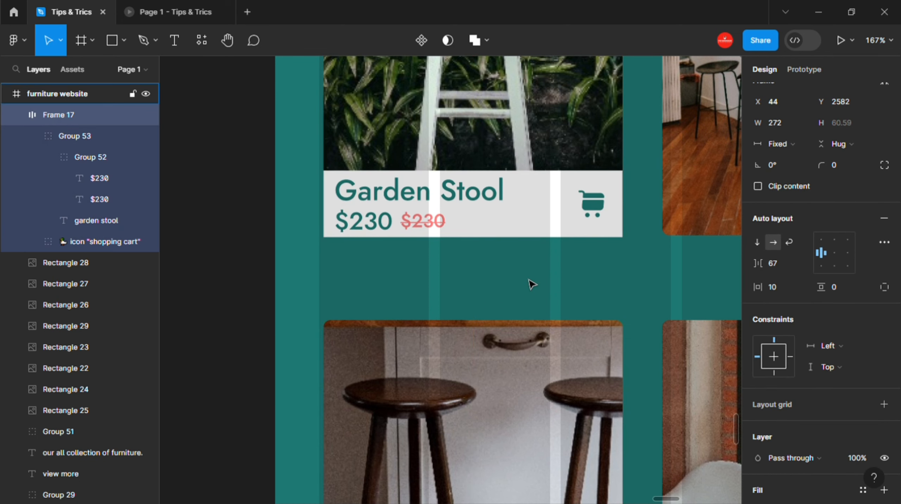
# Step: Set the product frame's gap between the text group and the cart icon to Auto
pyautogui.scroll(-3, 532, 284)
pyautogui.hotkey('ctrl', 'z')
pyautogui.hotkey('ctrl', 'z')
pyautogui.hotkey('ctrl', 'z')
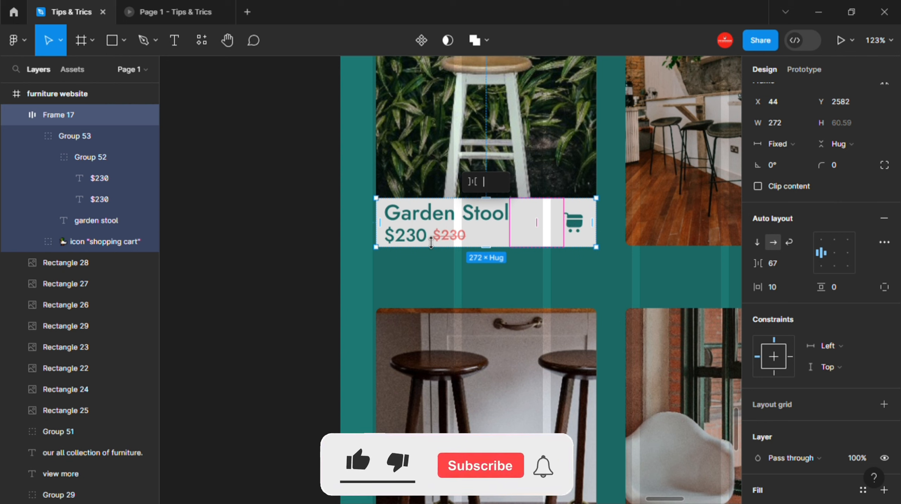
pyautogui.hscroll(5, 436, 241)
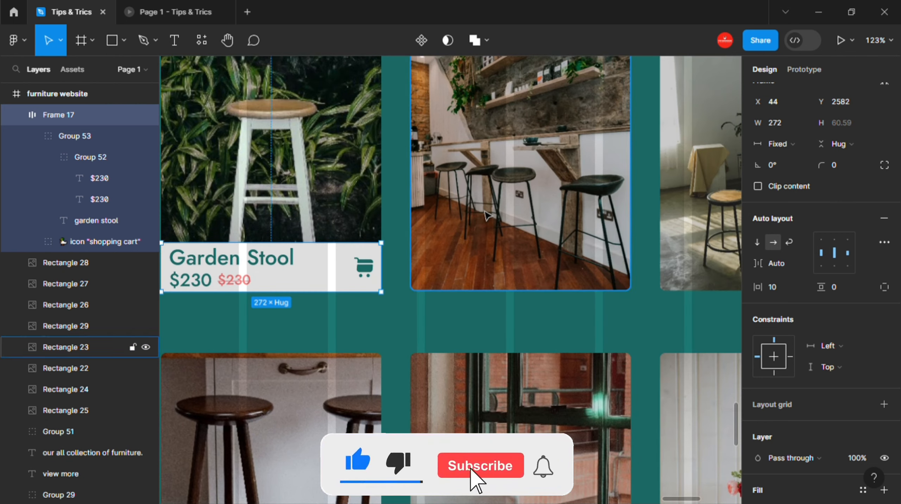
pyautogui.click(487, 215)
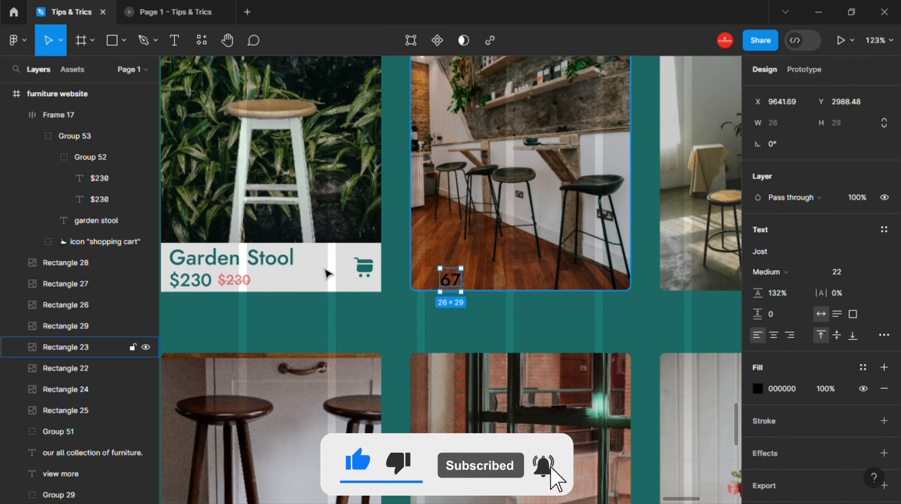
# Step: Place a copy of the first product card over the lower edge of the second stool image at X 352, Y 2582
pyautogui.click(327, 273)
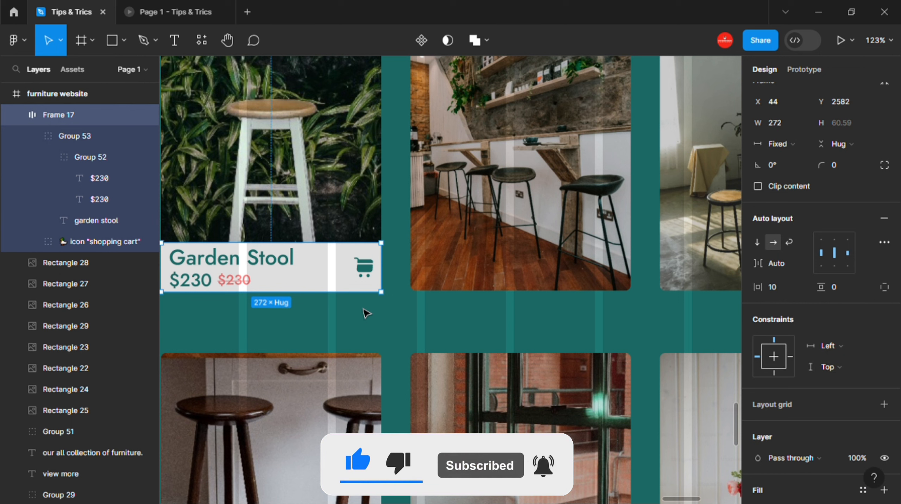
pyautogui.click(465, 236)
pyautogui.hotkey('ctrl', 'v')
pyautogui.moveTo(342, 282); pyautogui.dragTo(570, 272)
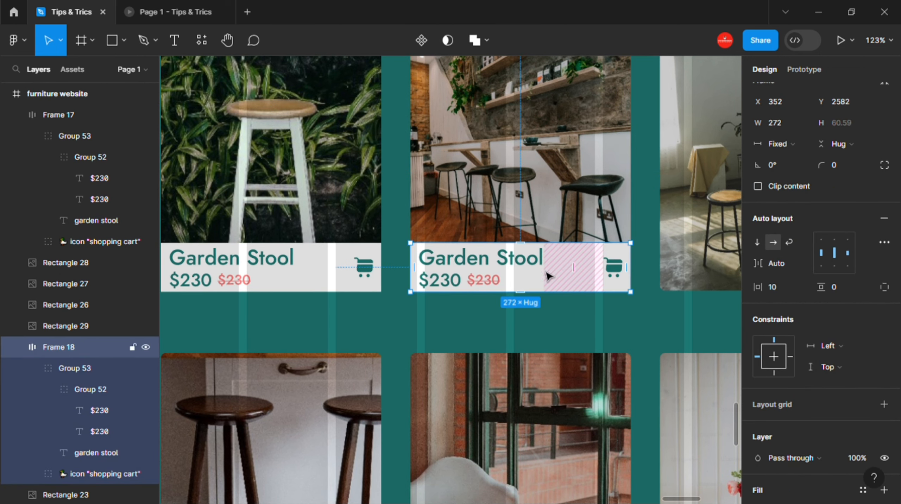
# Step: Copy the product card onto the third image and align it with that image's left edge
pyautogui.scroll(-3, 478, 327)
pyautogui.scroll(-3, 478, 328)
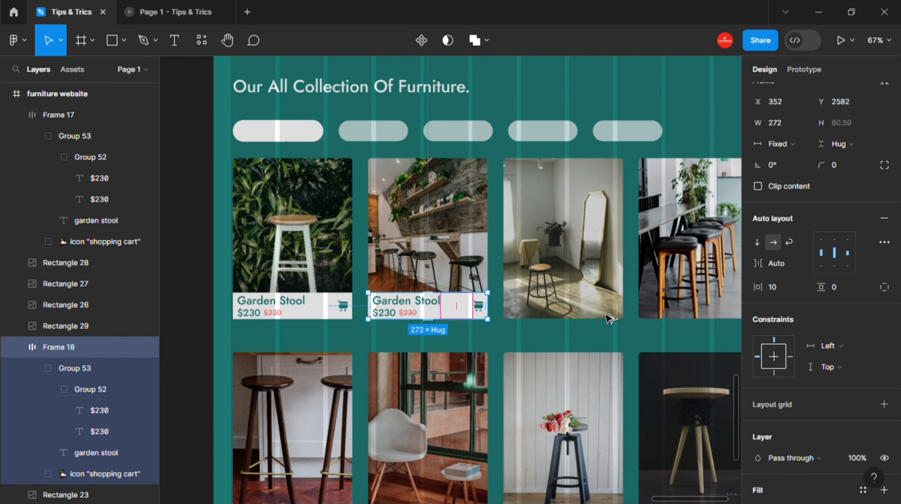
pyautogui.moveTo(424, 305); pyautogui.dragTo(582, 305)
pyautogui.keyDown('shift'); pyautogui.click(564, 230); pyautogui.keyUp('shift')
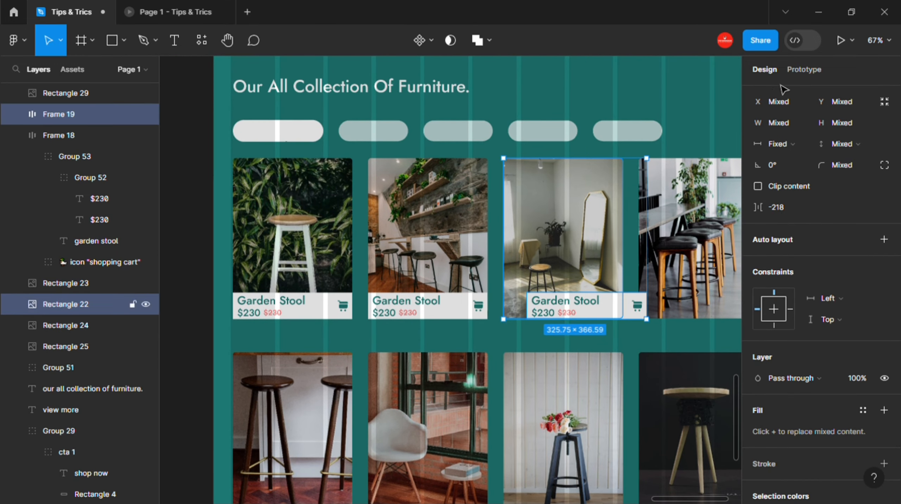
pyautogui.click(760, 93)
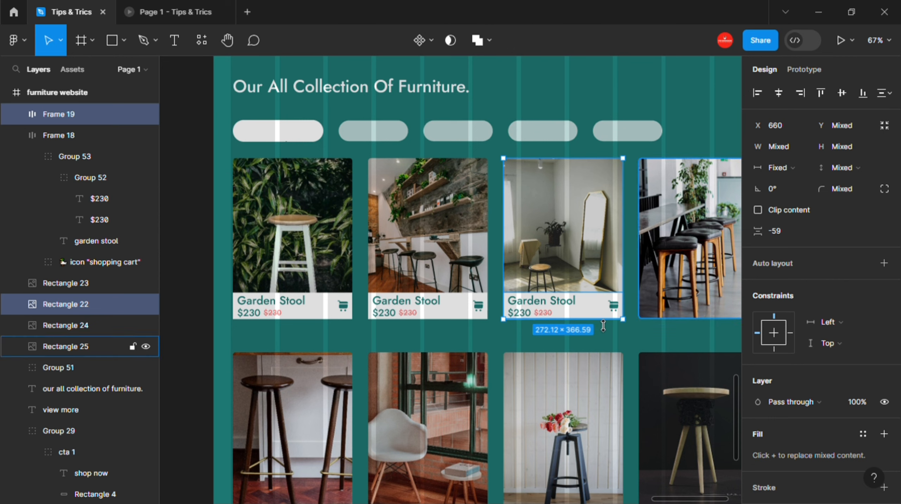
# Step: Duplicate only the third product card onto the fourth image and align it with that image's right and bottom edges
pyautogui.moveTo(569, 305); pyautogui.dragTo(681, 305)
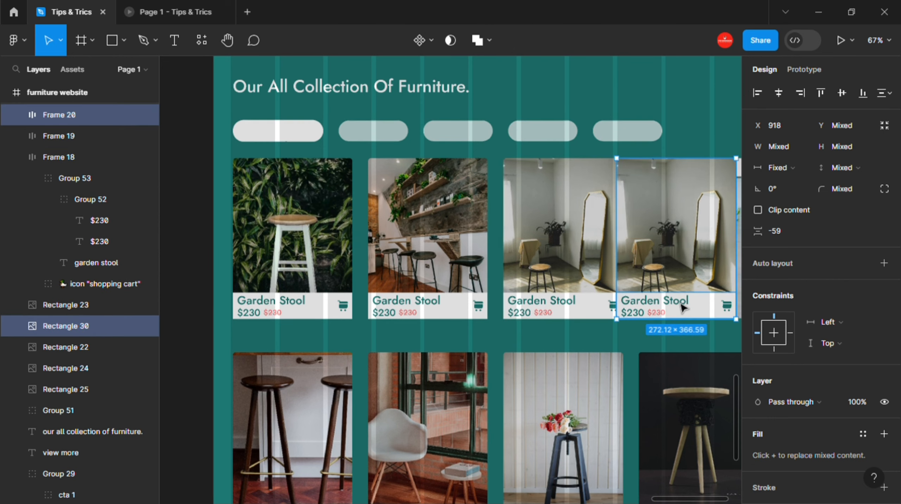
pyautogui.hotkey('ctrl', 'z')
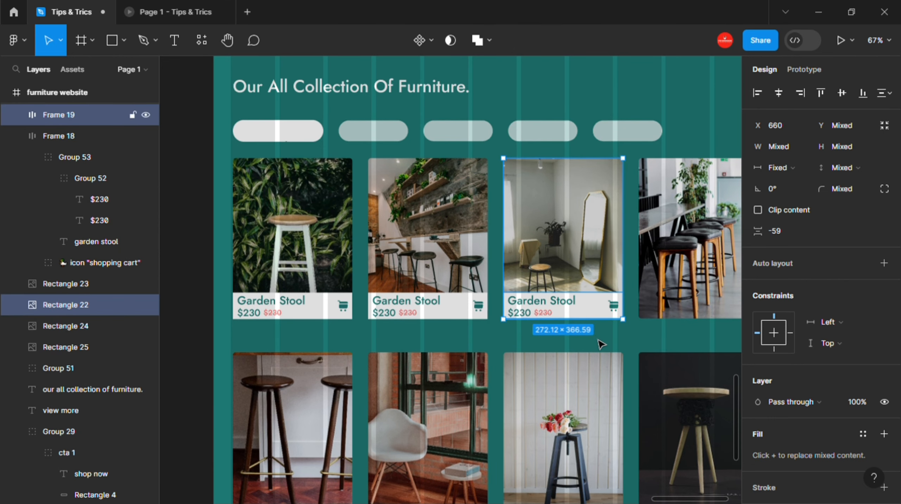
pyautogui.click(598, 312)
pyautogui.scroll(3, 598, 329)
pyautogui.moveTo(564, 290); pyautogui.dragTo(699, 286)
pyautogui.moveTo(699, 282); pyautogui.dragTo(517, 304)
pyautogui.keyDown('shift'); pyautogui.click(595, 240); pyautogui.keyUp('shift')
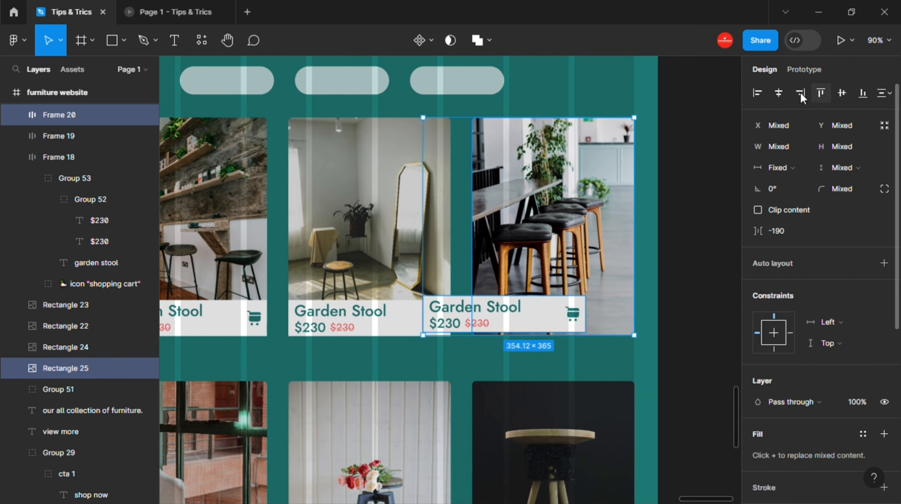
pyautogui.click(800, 93)
pyautogui.click(863, 93)
# Step: Duplicate all four product cards together and place the copies over the lower edges of the second-row images
pyautogui.scroll(-3, 706, 293)
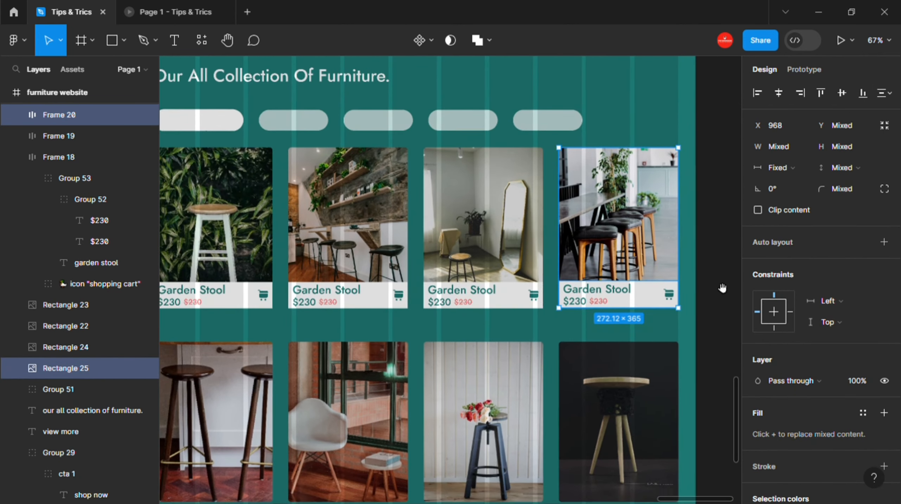
pyautogui.click(721, 286)
pyautogui.click(615, 304)
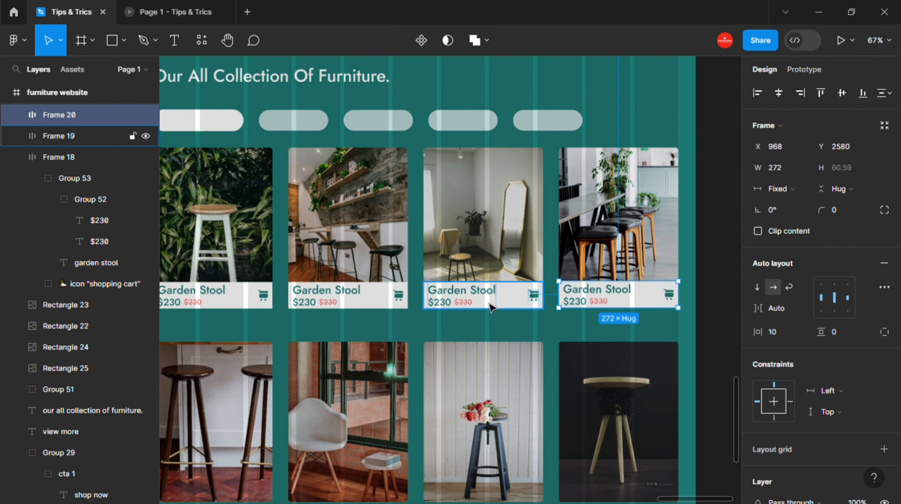
pyautogui.keyDown('shift'); pyautogui.click(492, 304); pyautogui.keyUp('shift')
pyautogui.keyDown('shift'); pyautogui.click(338, 304); pyautogui.keyUp('shift')
pyautogui.keyDown('shift'); pyautogui.click(259, 303); pyautogui.keyUp('shift')
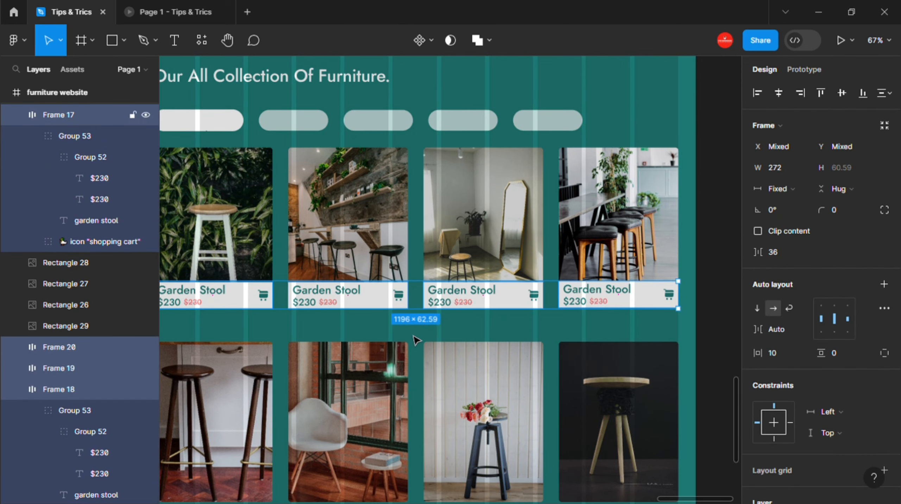
pyautogui.scroll(-2, 494, 290)
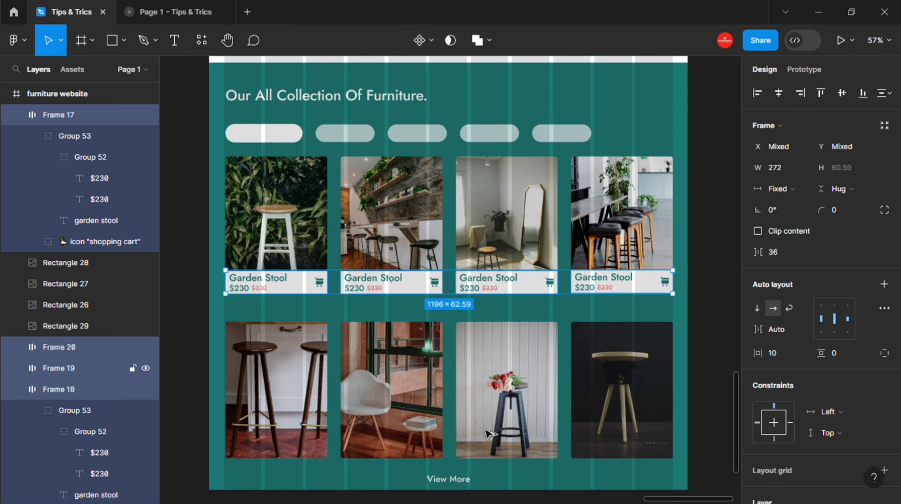
pyautogui.hotkey('ctrl', 'd')
pyautogui.moveTo(489, 433); pyautogui.dragTo(490, 453)
pyautogui.scroll(-1, 298, 335)
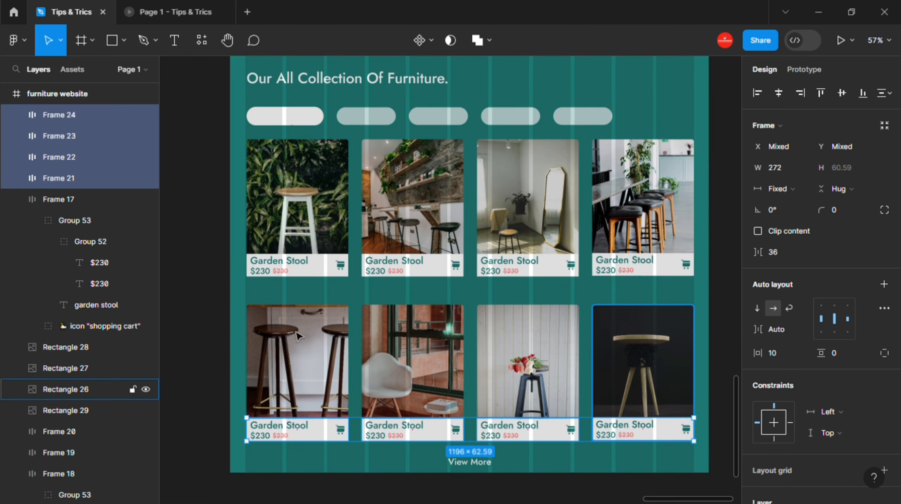
# Step: Move the second row of images and its product cards up 40 px, closer to the first row
pyautogui.moveTo(240, 296); pyautogui.dragTo(687, 451)
pyautogui.hotkey('shift', 'Up')
pyautogui.hotkey('shift', 'Up')
pyautogui.hotkey('shift', 'Up')
pyautogui.hotkey('shift', 'Up')
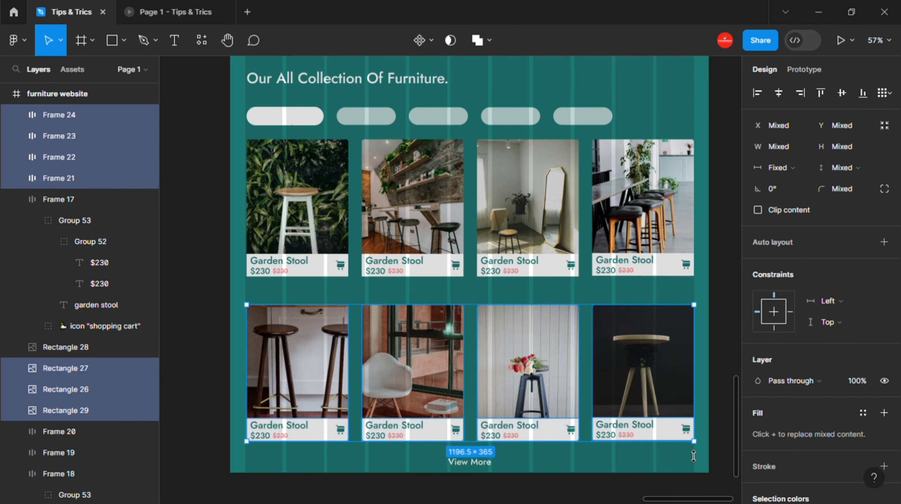
# Step: Move the View More text up to Y 3092, keeping it centered below the image grid
pyautogui.click(492, 468)
pyautogui.hotkey('shift', 'Up')
pyautogui.hotkey('shift', 'Up')
pyautogui.hotkey('shift', 'Up')
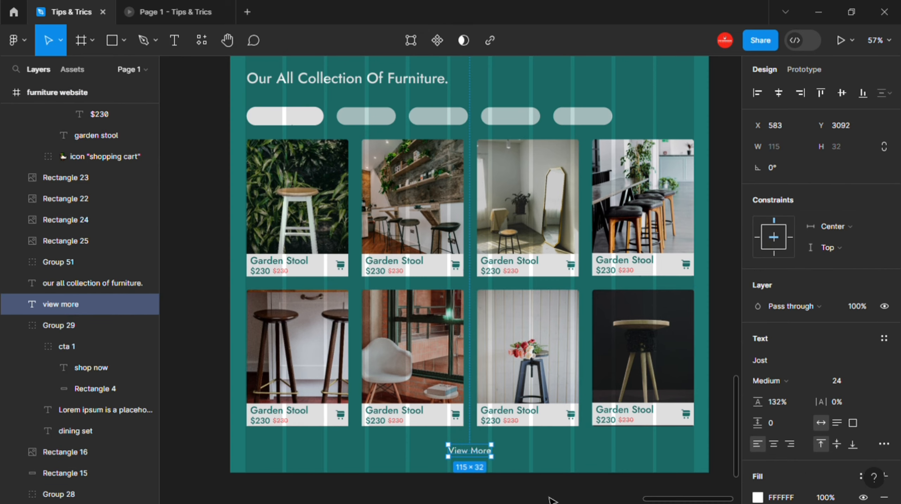
pyautogui.click(539, 473)
# Step: Change the second first-row card to Dyning Stool with a main price of $500 and a struck-through price of $100
pyautogui.scroll(3, 454, 410)
pyautogui.keyDown('ctrl'); pyautogui.scroll(5, 458, 318); pyautogui.keyUp('ctrl')
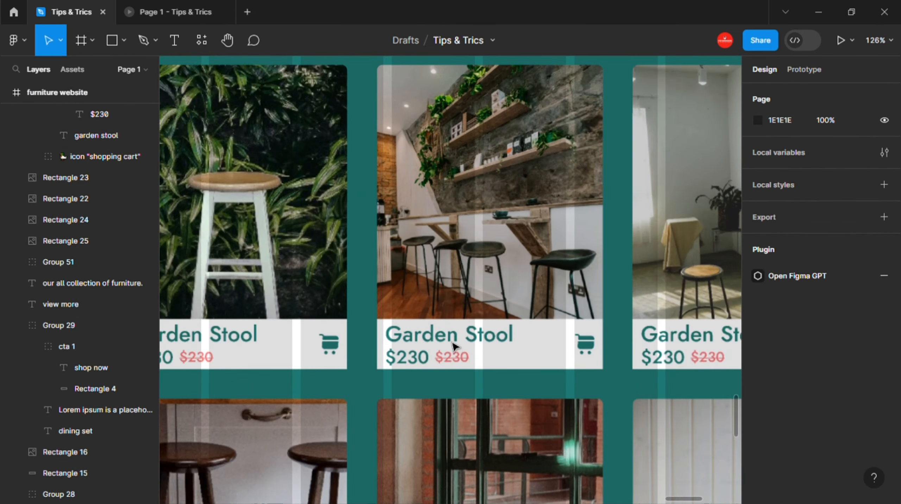
pyautogui.click(435, 383)
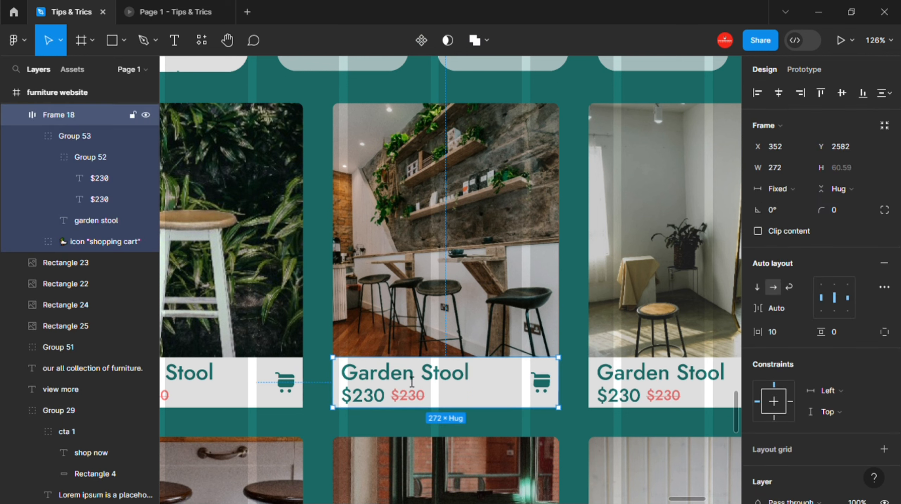
pyautogui.doubleClick(388, 374)
pyautogui.moveTo(414, 374); pyautogui.dragTo(353, 374)
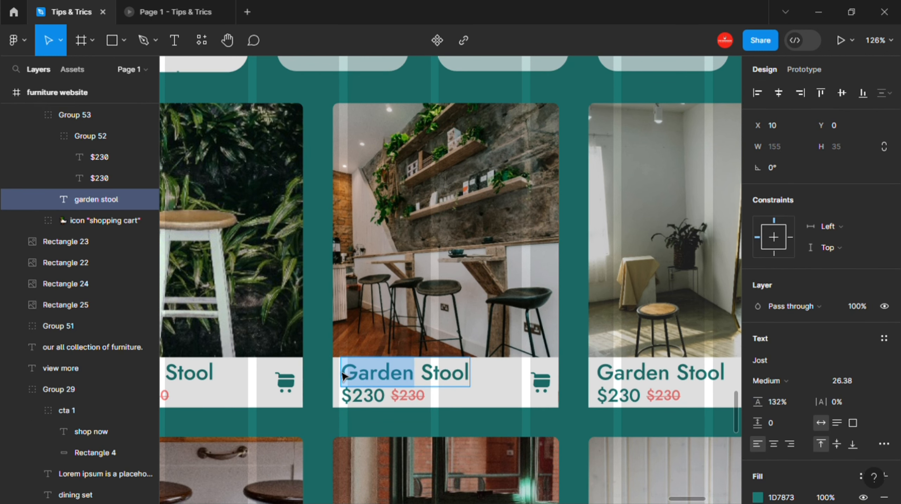
pyautogui.write('Dyning')
pyautogui.doubleClick(366, 397)
pyautogui.press('BackSpace')
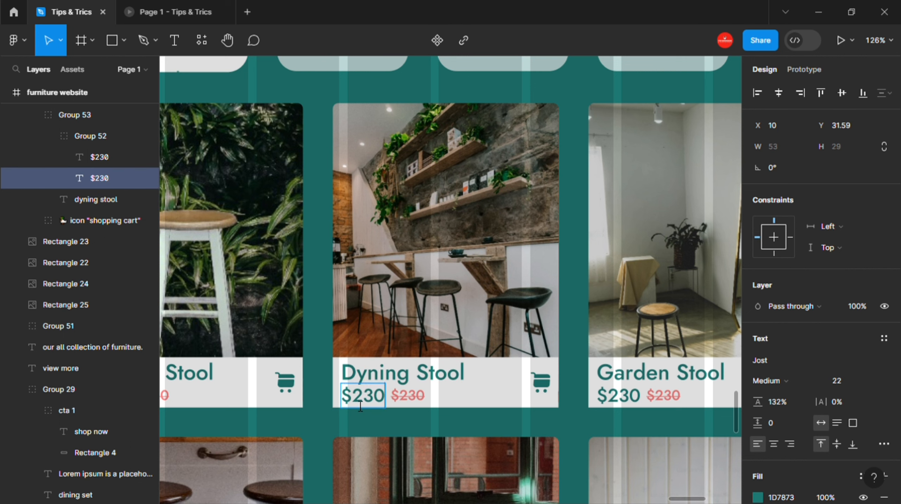
pyautogui.doubleClick(422, 399)
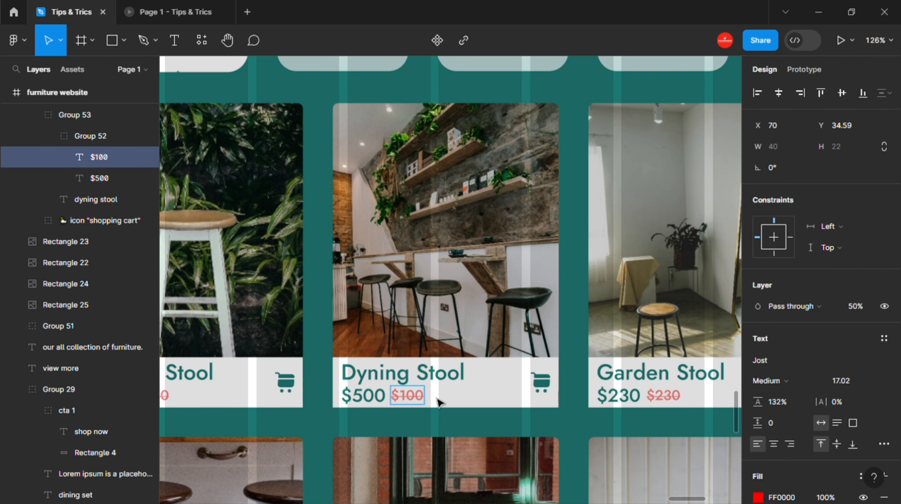
# Step: Change the third first-row card to Mekup Stool with a main price of $400 and a struck-through price of $1000
pyautogui.doubleClick(619, 401)
pyautogui.doubleClick(672, 399)
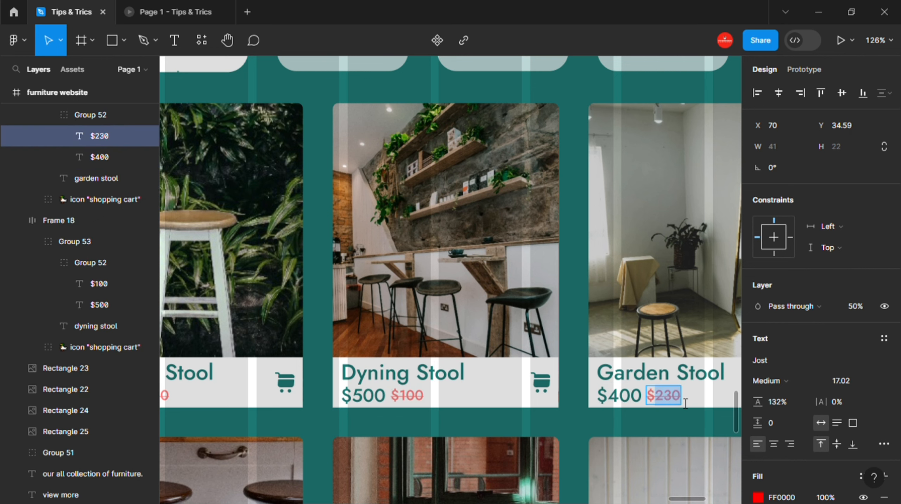
pyautogui.click(600, 373)
pyautogui.doubleClick(600, 373)
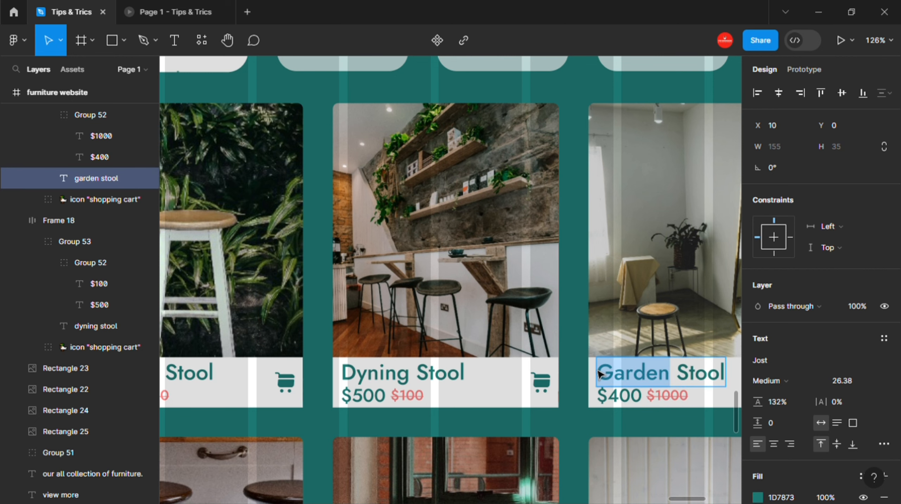
pyautogui.write('Me')
pyautogui.write('ck')
pyautogui.press('BackSpace')
pyautogui.press('BackSpace')
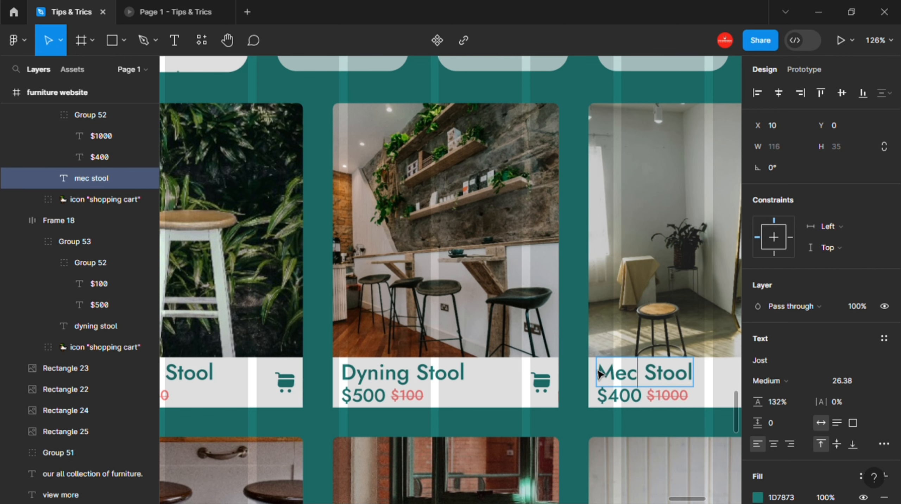
pyautogui.write('kup')
# Step: Change the fourth first-row card to Meetup Stool with a main price of $125 and a struck-through price of $200
pyautogui.hscroll(8, 600, 373)
pyautogui.click(569, 349)
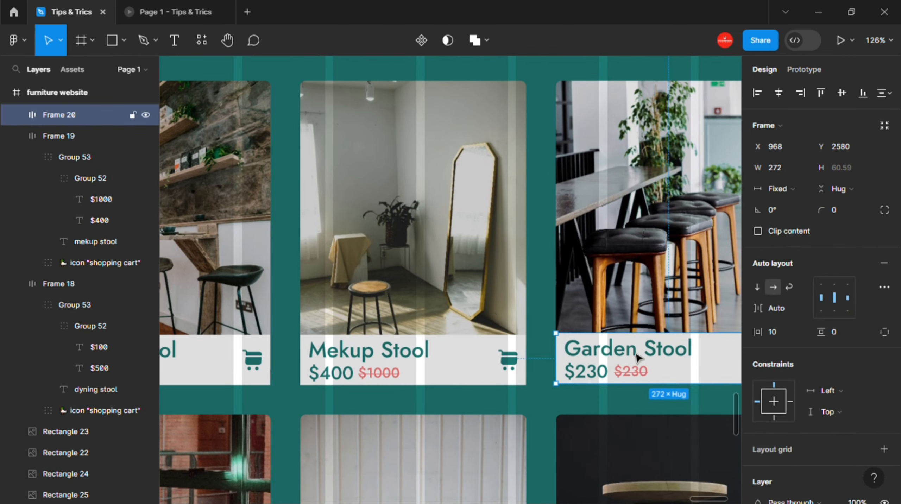
pyautogui.doubleClick(569, 349)
pyautogui.write('Meetup')
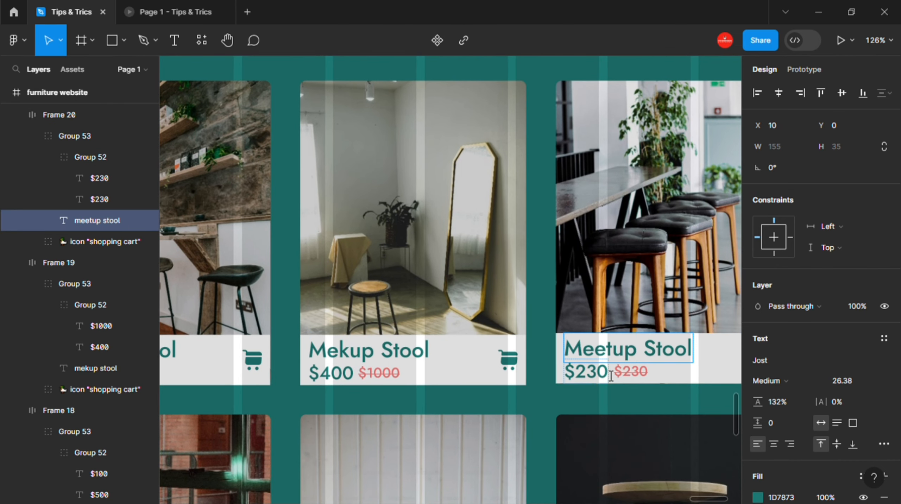
pyautogui.doubleClick(586, 372)
pyautogui.write('125')
pyautogui.press('Home')
pyautogui.write('$')
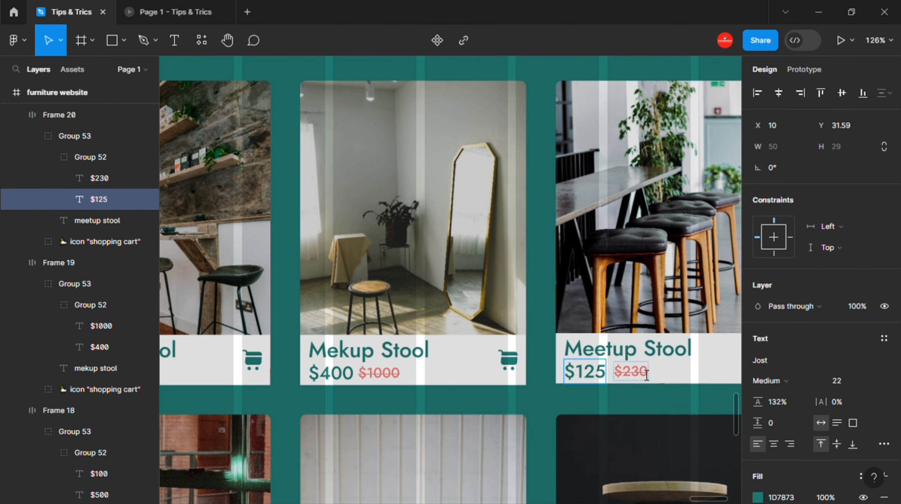
pyautogui.doubleClick(649, 373)
pyautogui.write('$200')
# Step: Change the first second-row card to Bedroom Stool with a main price of $145 and a struck-through price of $100
pyautogui.keyDown('ctrl'); pyautogui.scroll(-5, 653, 374); pyautogui.keyUp('ctrl')
pyautogui.scroll(-2, 217, 413)
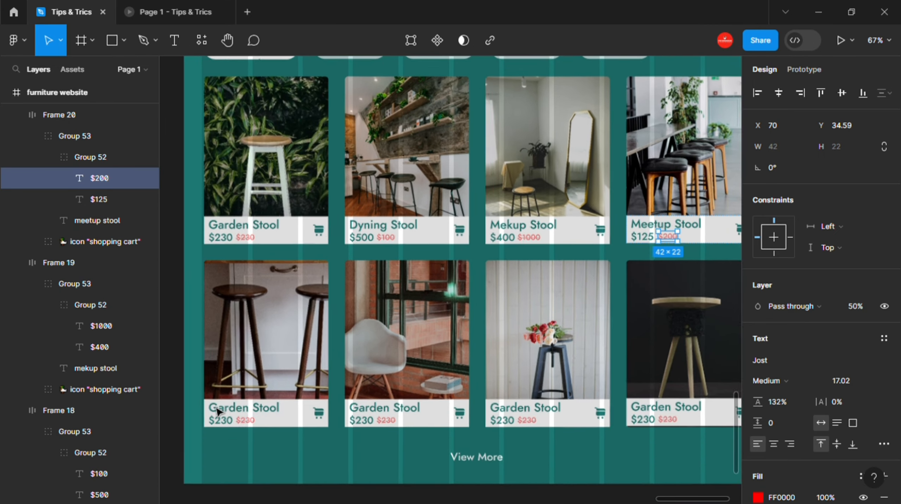
pyautogui.keyDown('ctrl'); pyautogui.scroll(4, 211, 411); pyautogui.keyUp('ctrl')
pyautogui.doubleClick(212, 410)
pyautogui.write('Bedroom')
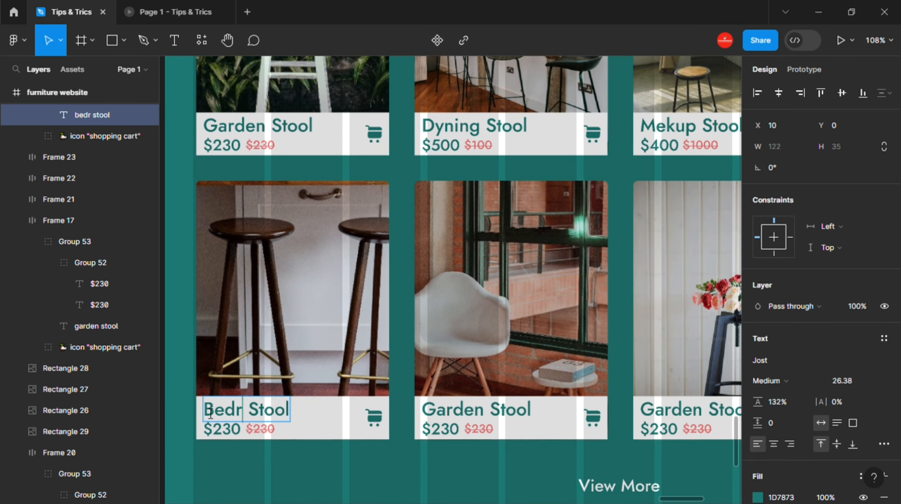
pyautogui.doubleClick(226, 429)
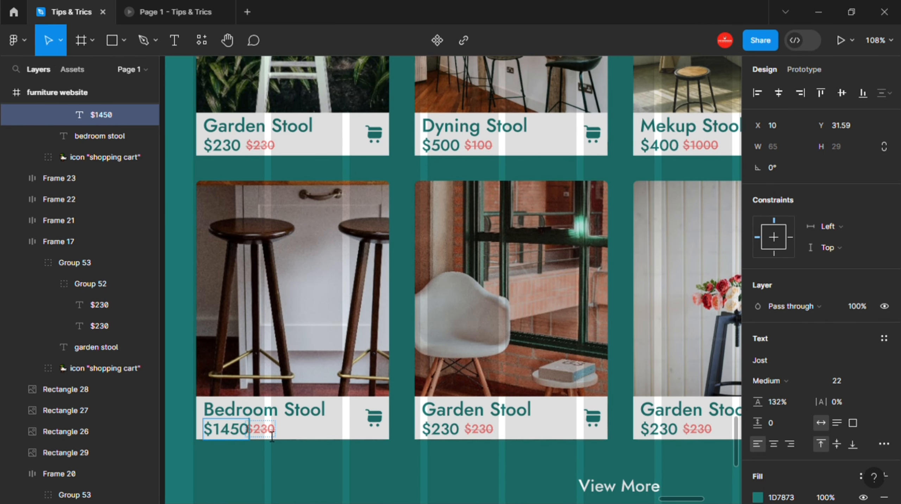
pyautogui.press('BackSpace')
pyautogui.doubleClick(270, 433)
# Step: Rename the second second-row card Bedroom Stool and set its struck-through price to $500
pyautogui.doubleClick(452, 419)
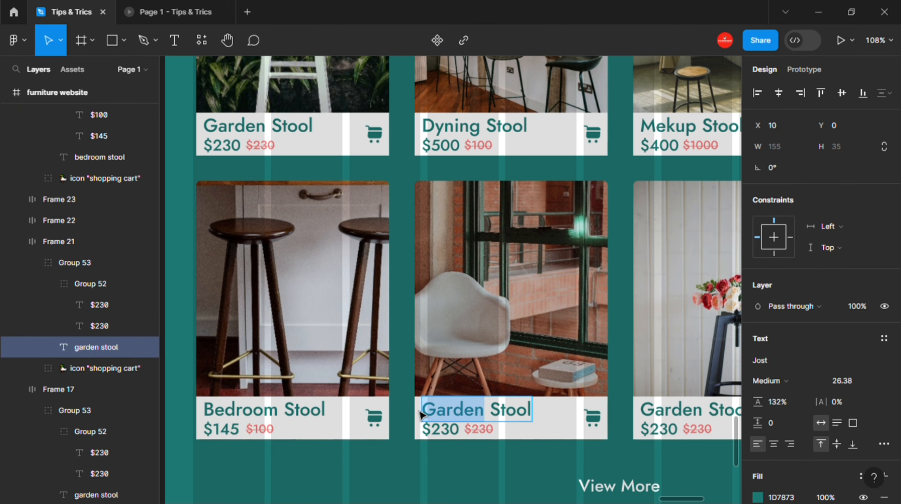
pyautogui.write('Bedroom')
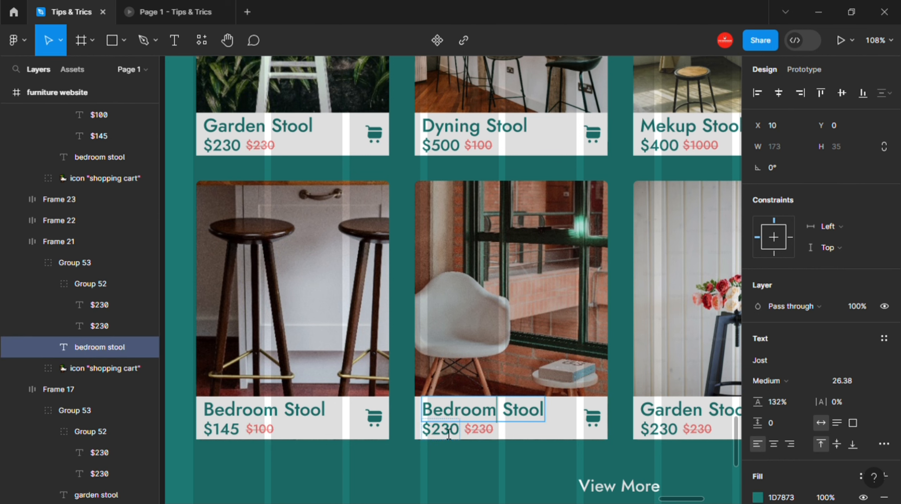
pyautogui.doubleClick(484, 430)
# Step: Rename the third second-row card Seating Stool and set its struck-through price to $560
pyautogui.hscroll(6, 670, 403)
pyautogui.click(404, 411)
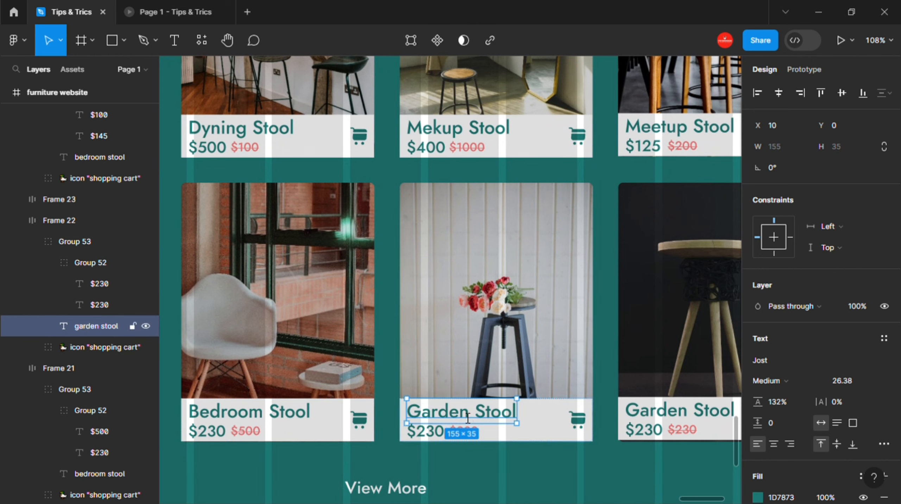
pyautogui.doubleClick(404, 410)
pyautogui.write('Bedd')
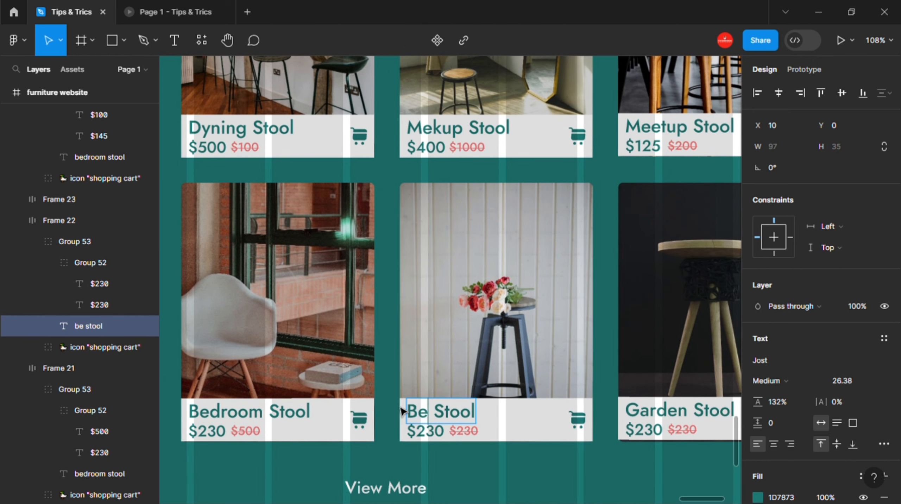
pyautogui.press('BackSpace')
pyautogui.press('BackSpace')
pyautogui.press('BackSpace')
pyautogui.write('Seating')
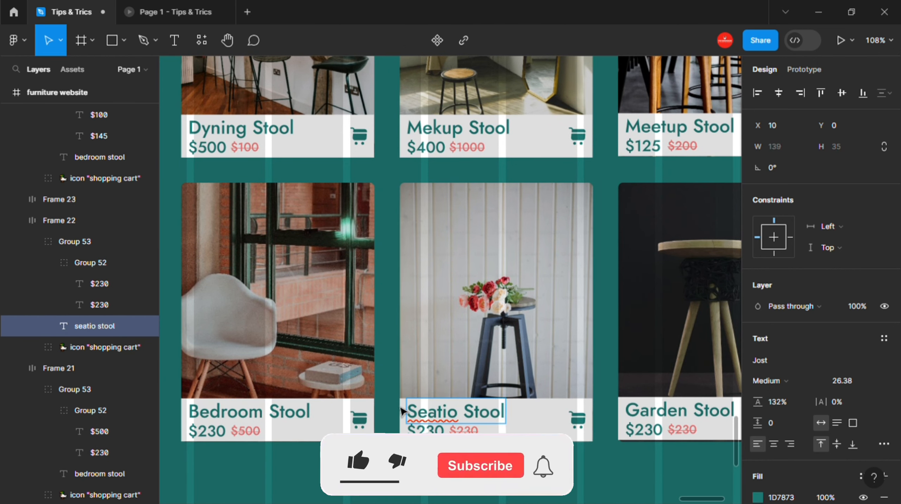
pyautogui.doubleClick(466, 434)
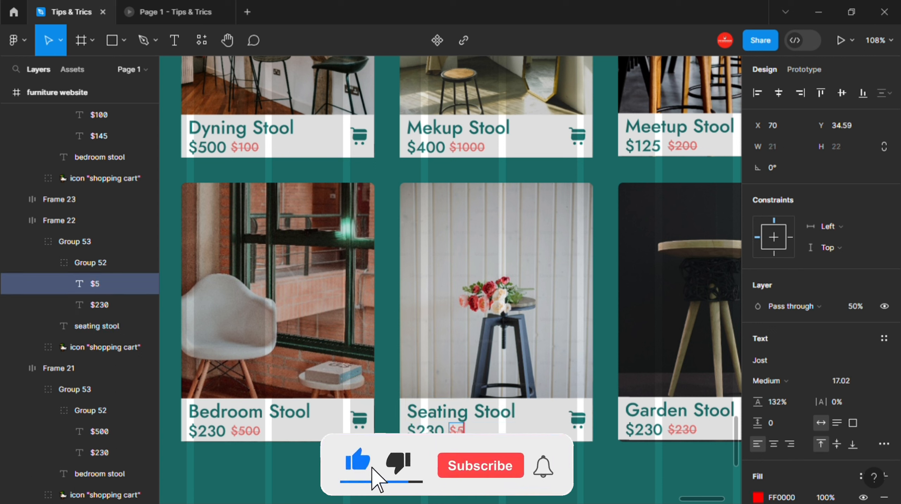
# Step: Change the fourth second-row card to Studio Stool with a main price of $850 and a struck-through price of $1500
pyautogui.doubleClick(674, 421)
pyautogui.write('Studio')
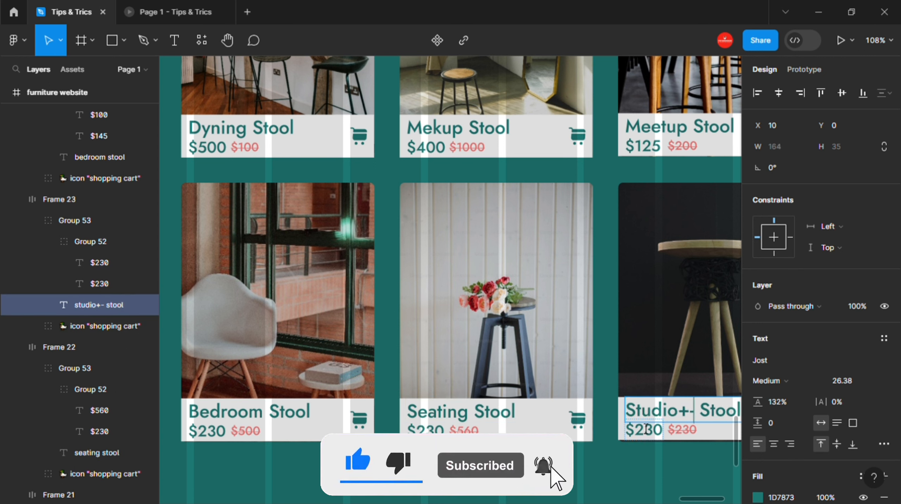
pyautogui.doubleClick(655, 432)
pyautogui.write('850')
pyautogui.press('Escape')
pyautogui.hotkey('shift', 'Tab')
pyautogui.press('Return')
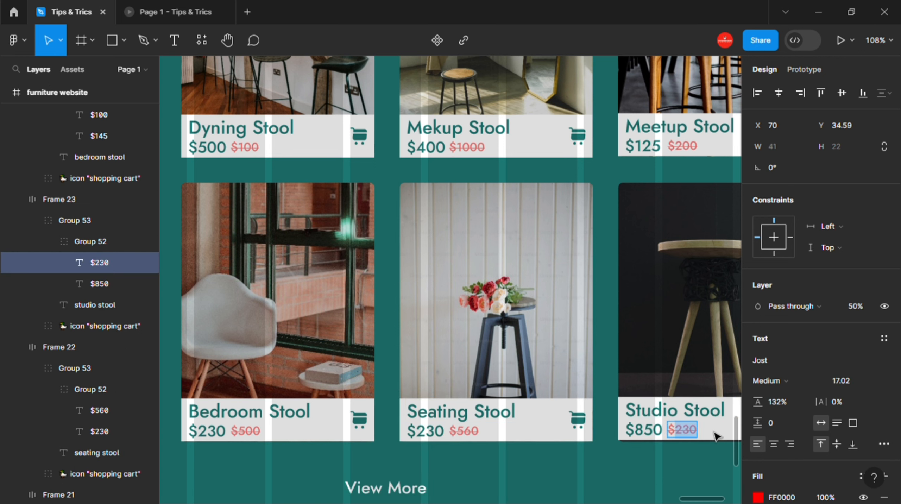
pyautogui.scroll(-3, 676, 471)
pyautogui.click(675, 473)
# Step: Align the hidden Stool label with the vertical centre of the first category button above the cards
pyautogui.scroll(-1, 282, 261)
pyautogui.scroll(1, 283, 212)
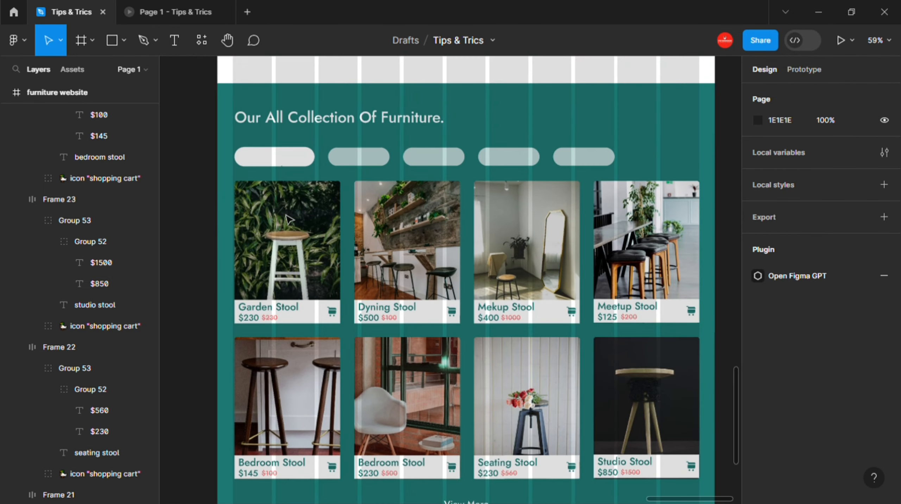
pyautogui.scroll(1, 281, 158)
pyautogui.doubleClick(277, 154)
pyautogui.keyDown('shift'); pyautogui.click(150, 283); pyautogui.keyUp('shift')
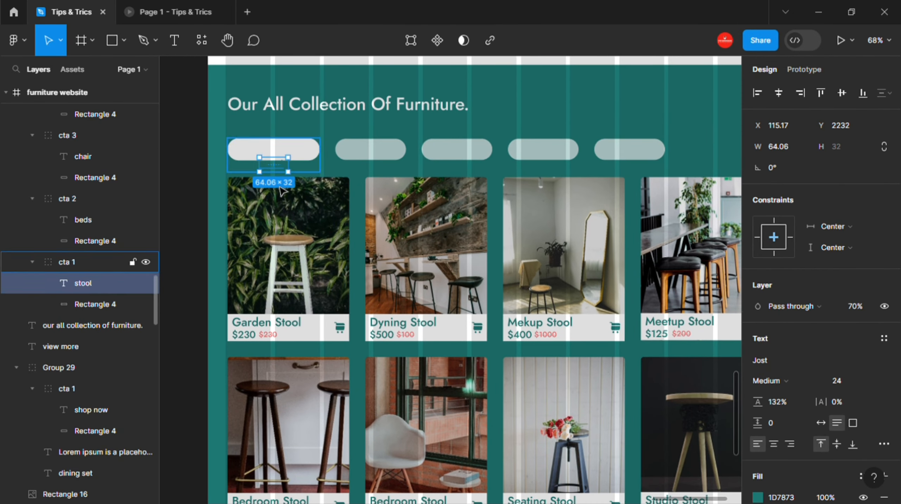
pyautogui.click(785, 90)
pyautogui.click(842, 93)
pyautogui.hotkey('ctrl', 'z')
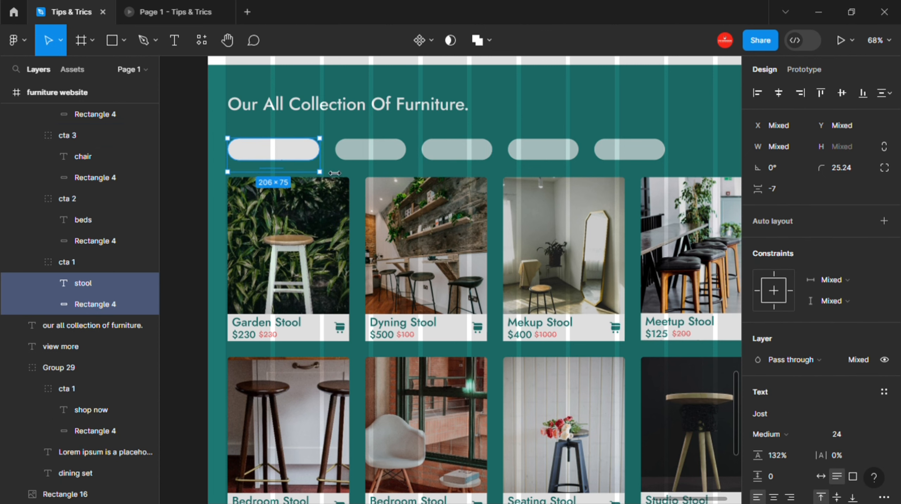
pyautogui.click(838, 92)
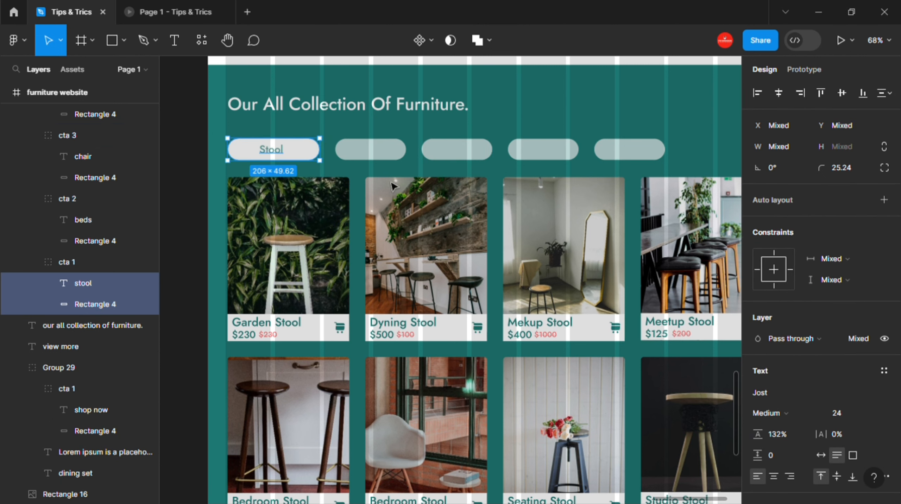
# Step: Move the Beds label up into the second category button and centre it vertically
pyautogui.click(389, 157)
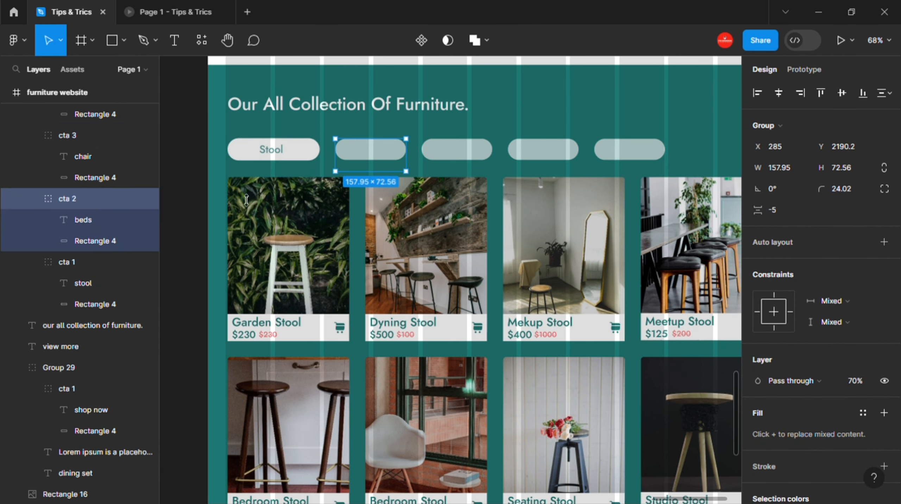
pyautogui.click(77, 221)
pyautogui.click(821, 93)
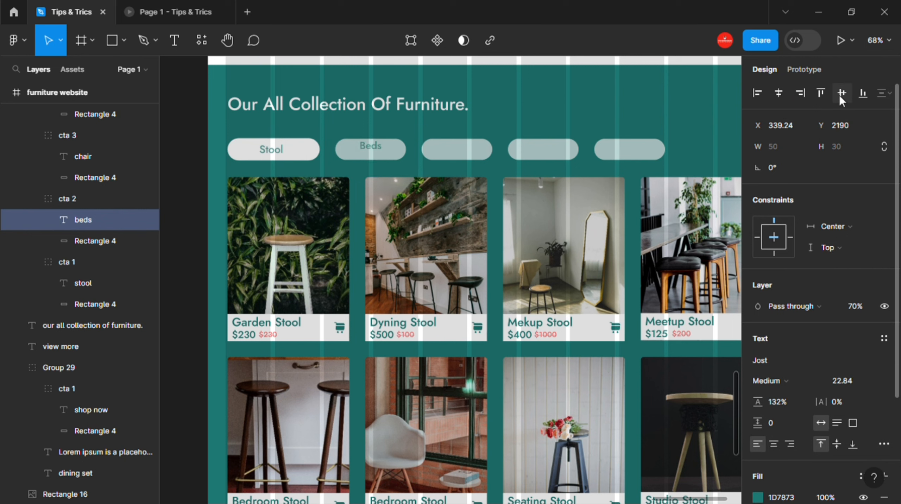
pyautogui.click(843, 93)
# Step: Move the Chair label up into the third category button and centre it vertically
pyautogui.click(457, 156)
pyautogui.click(821, 93)
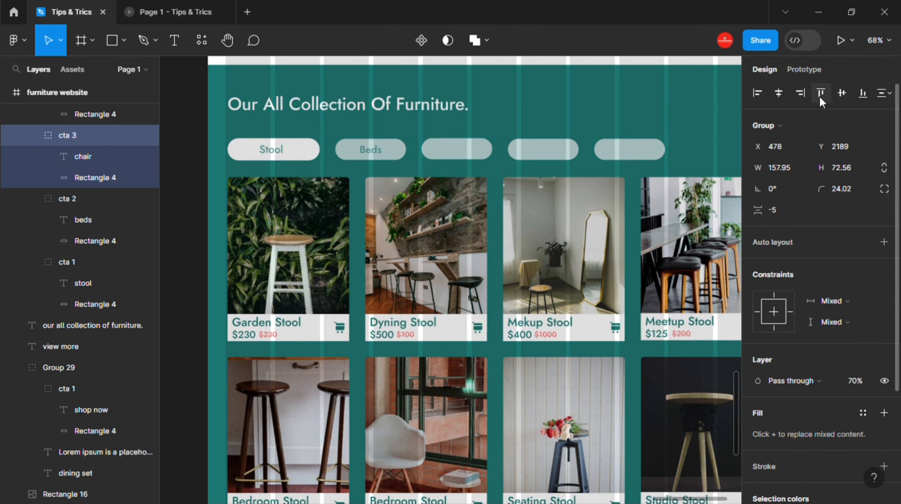
pyautogui.click(846, 96)
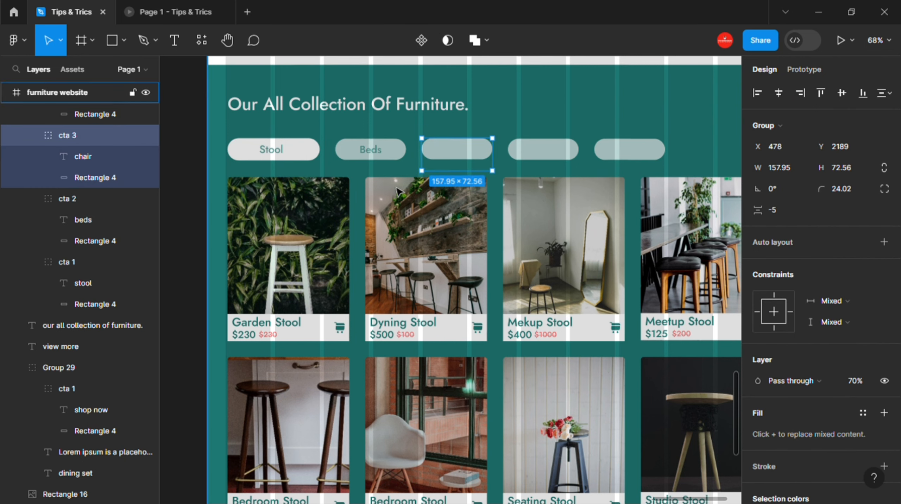
pyautogui.click(81, 159)
pyautogui.click(821, 93)
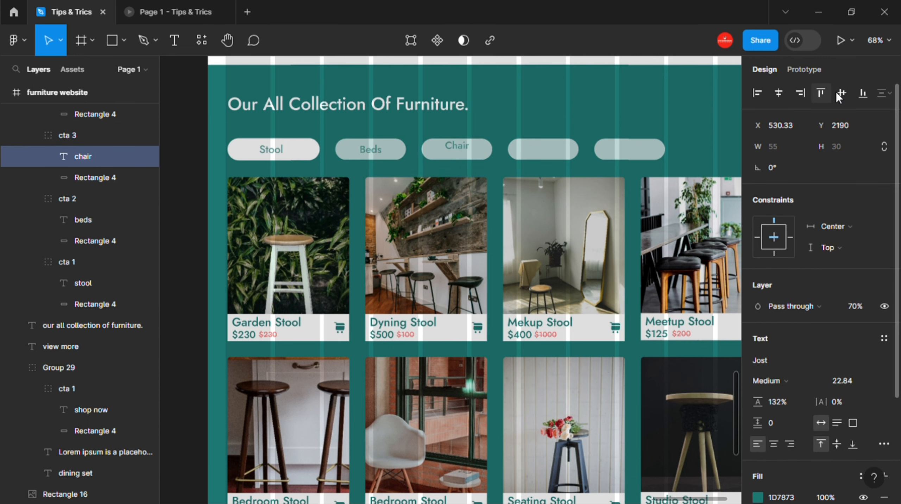
pyautogui.click(842, 92)
# Step: Move the Dyning label up into the fourth category button and centre it vertically
pyautogui.click(531, 152)
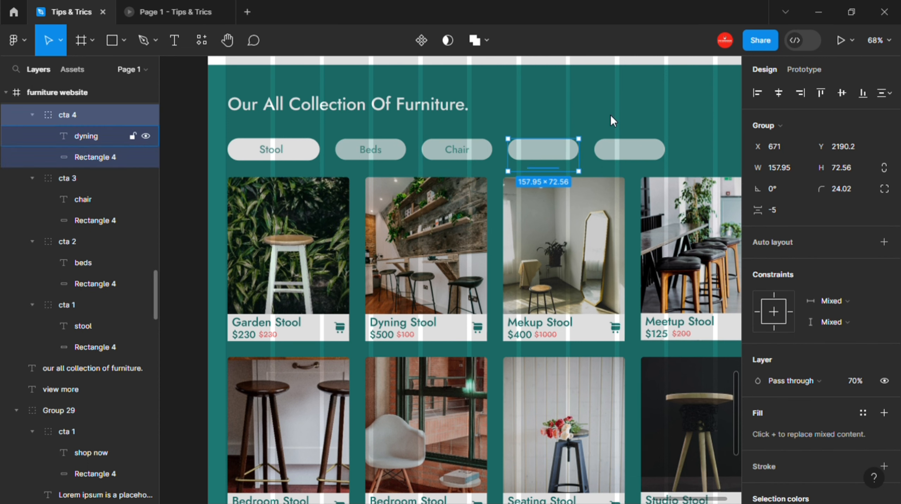
pyautogui.click(85, 136)
pyautogui.click(820, 93)
pyautogui.click(842, 93)
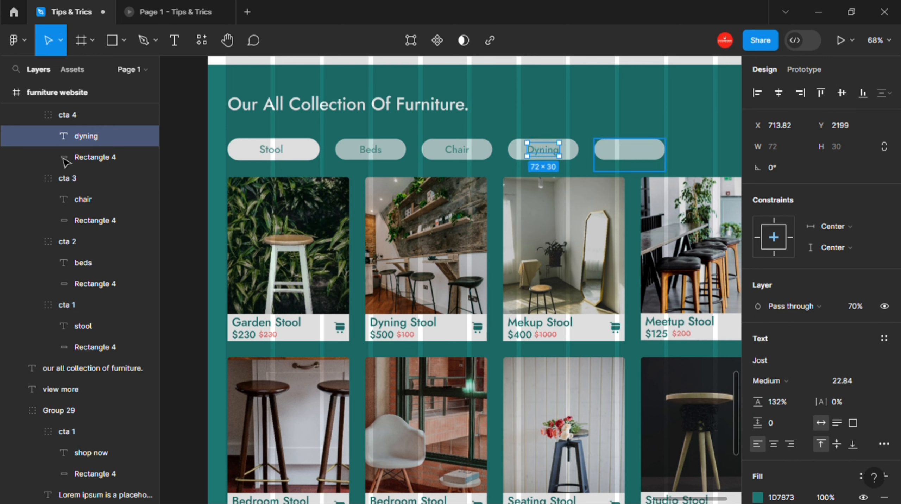
# Step: Move the Others label up into the fifth category button and centre it vertically
pyautogui.click(630, 149)
pyautogui.click(85, 136)
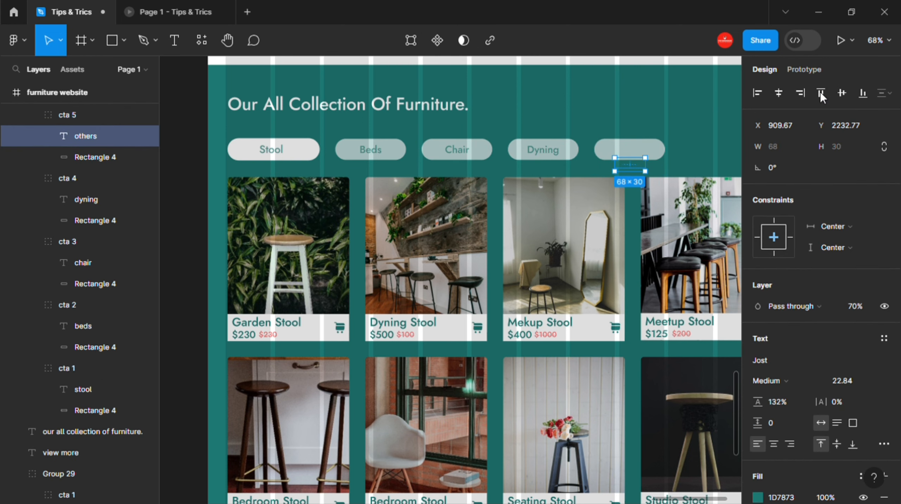
pyautogui.click(820, 93)
pyautogui.click(842, 93)
pyautogui.scroll(-3, 629, 263)
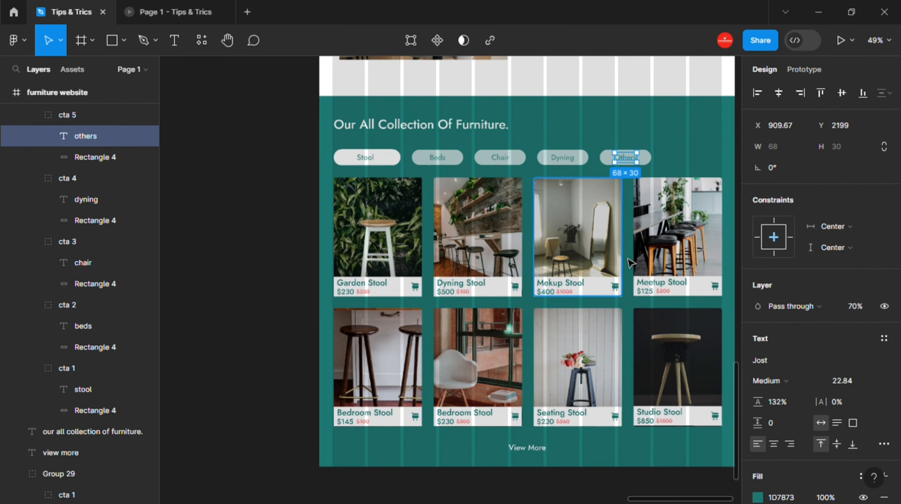
pyautogui.moveTo(629, 262); pyautogui.dragTo(561, 270)
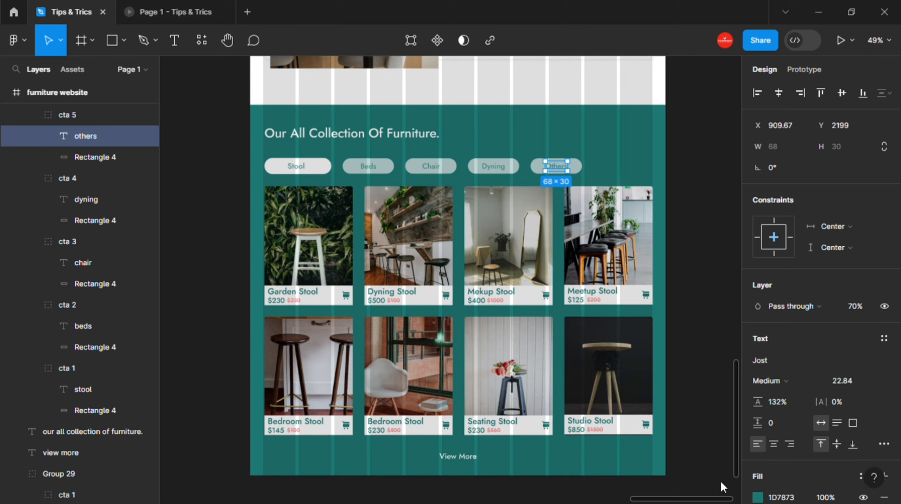
pyautogui.click(200, 480)
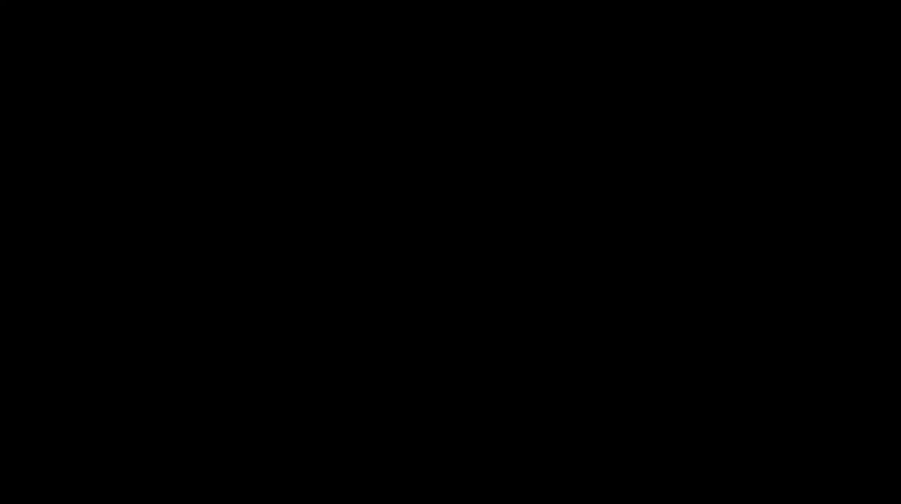